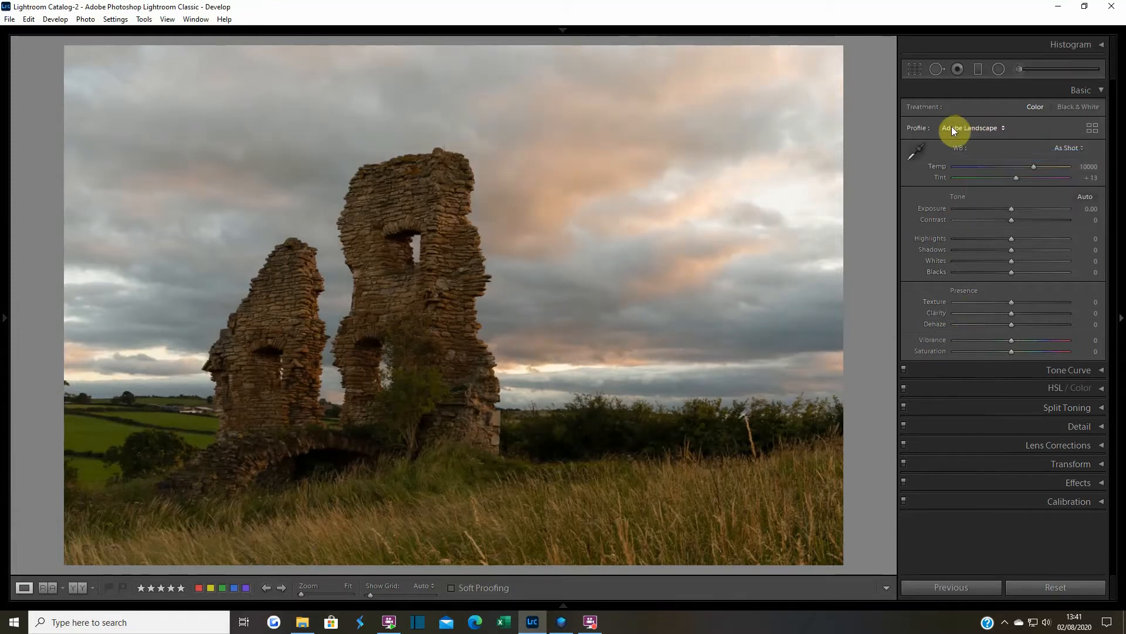
# Apply automatic tone adjustments, and set Dehaze to +20, Texture to +15, Blacks to -7, Shadows to +48 and Highlights to -59
pyautogui.click(1085, 197)
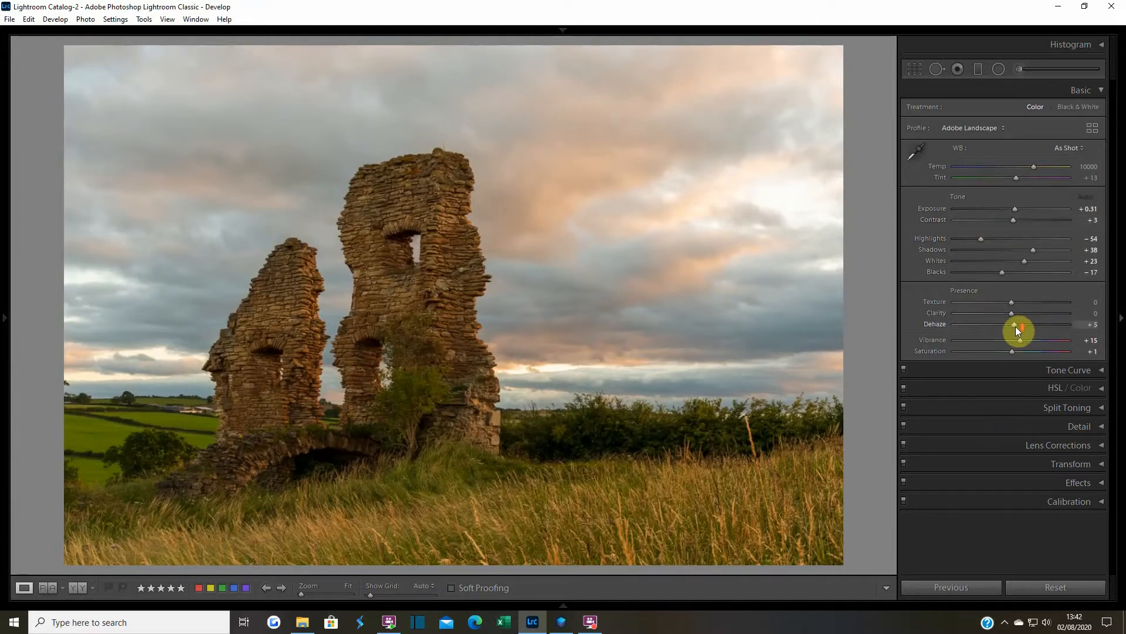
pyautogui.hotkey('shift', 'Up')
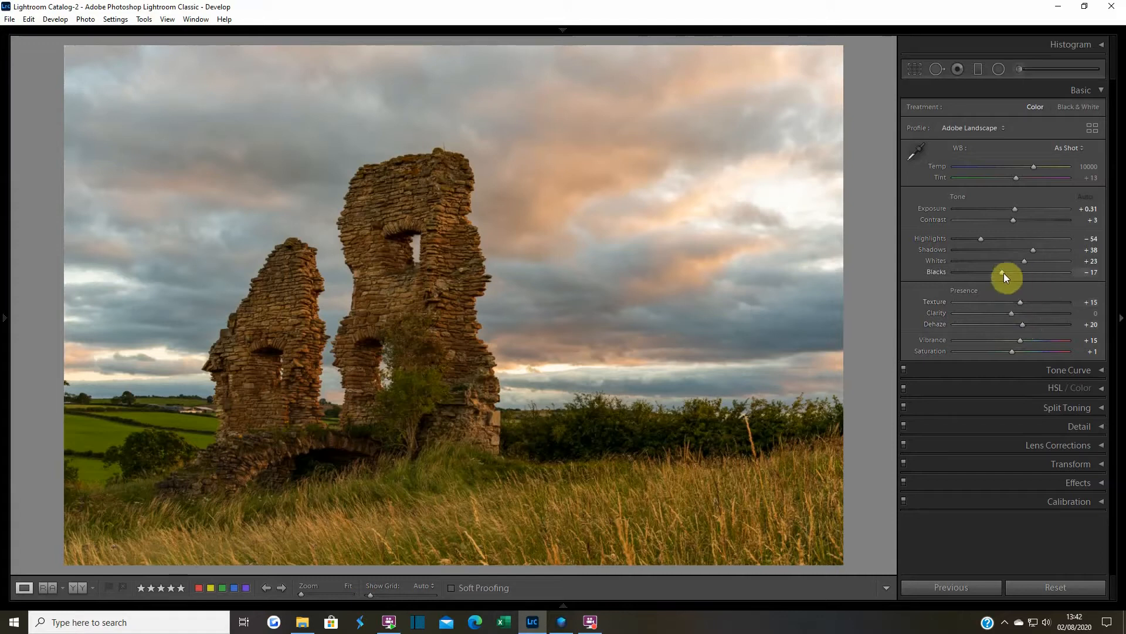
pyautogui.press('Up')
pyautogui.press('Up')
# Inspect the sky at 1:1 for noise and set noise reduction Luminance to 40 and its Contrast to 20
pyautogui.click(557, 202)
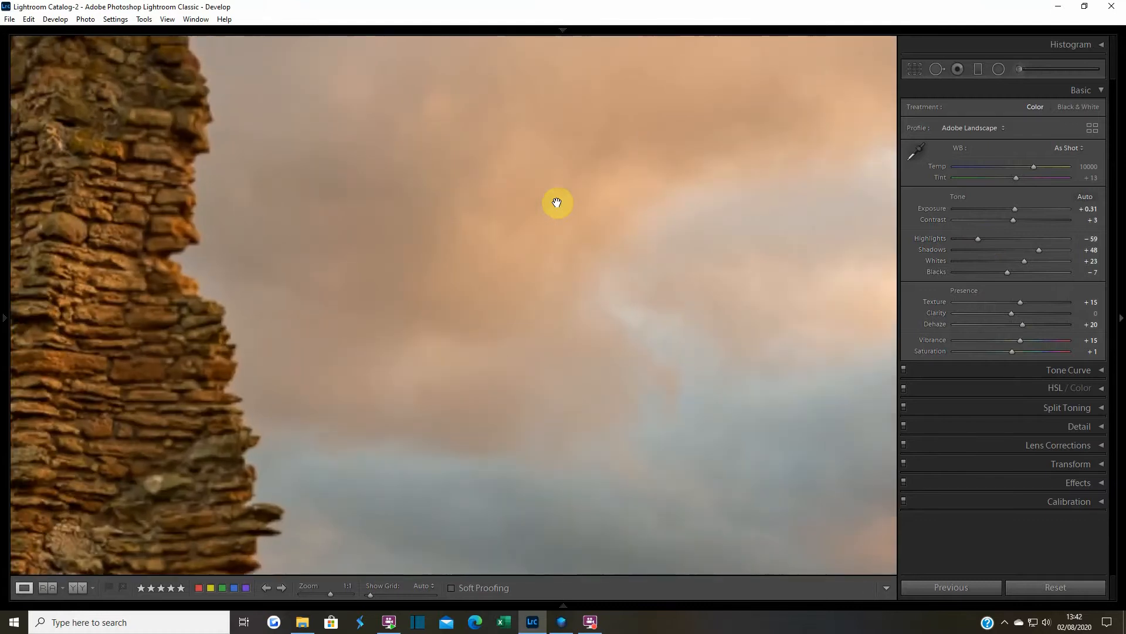
pyautogui.click(508, 212)
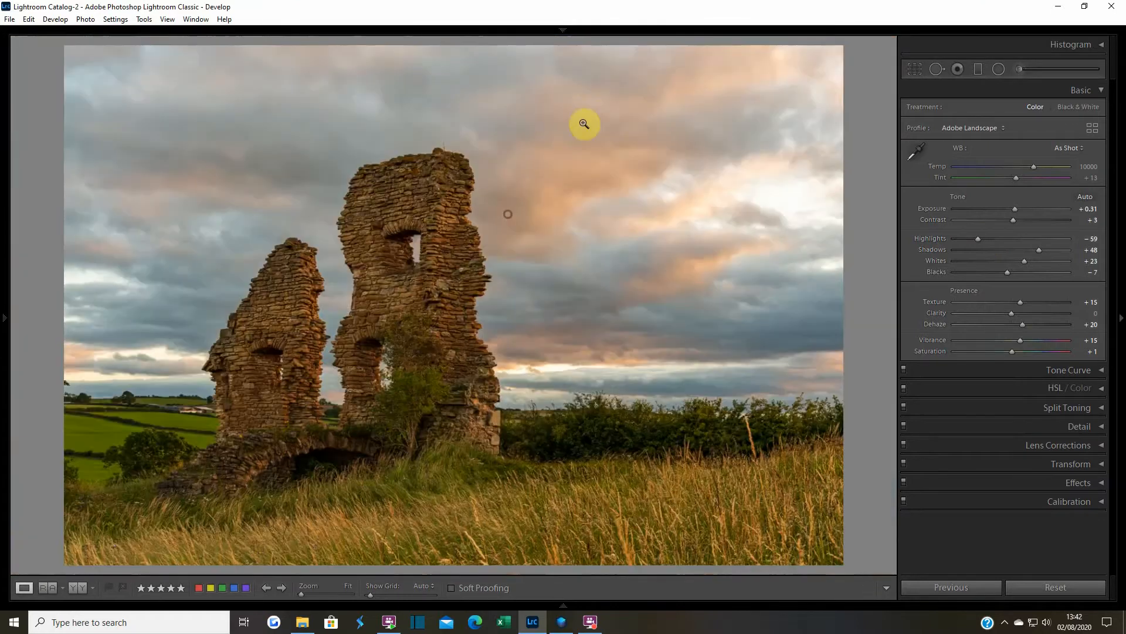
pyautogui.click(985, 430)
pyautogui.moveTo(956, 499); pyautogui.dragTo(957, 502)
pyautogui.scroll(6, 956, 504)
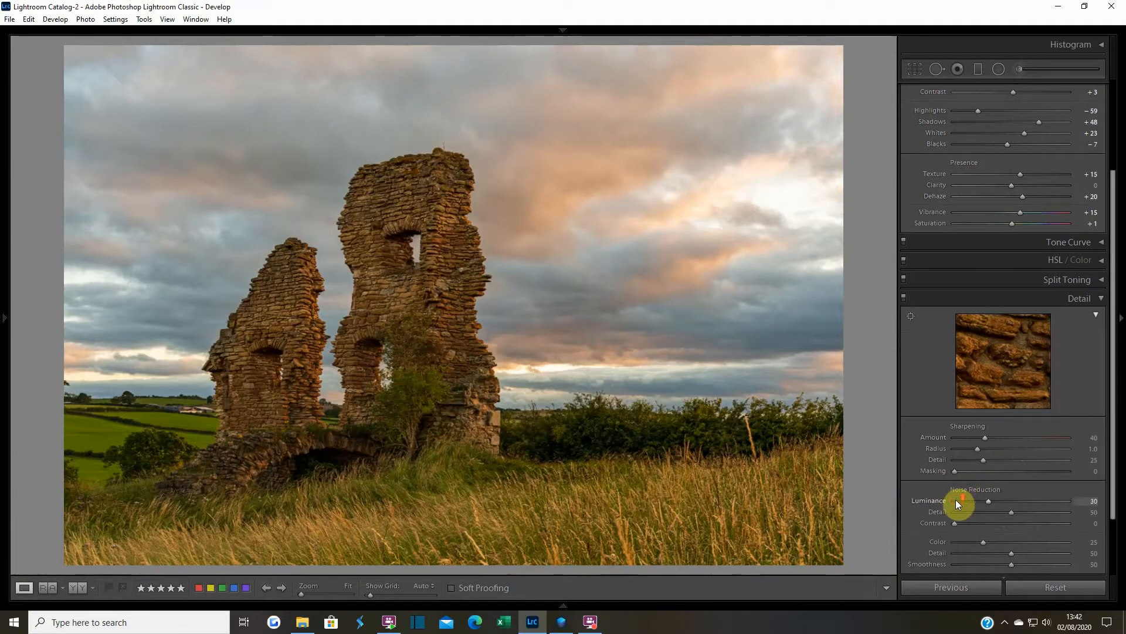
pyautogui.scroll(5, 956, 522)
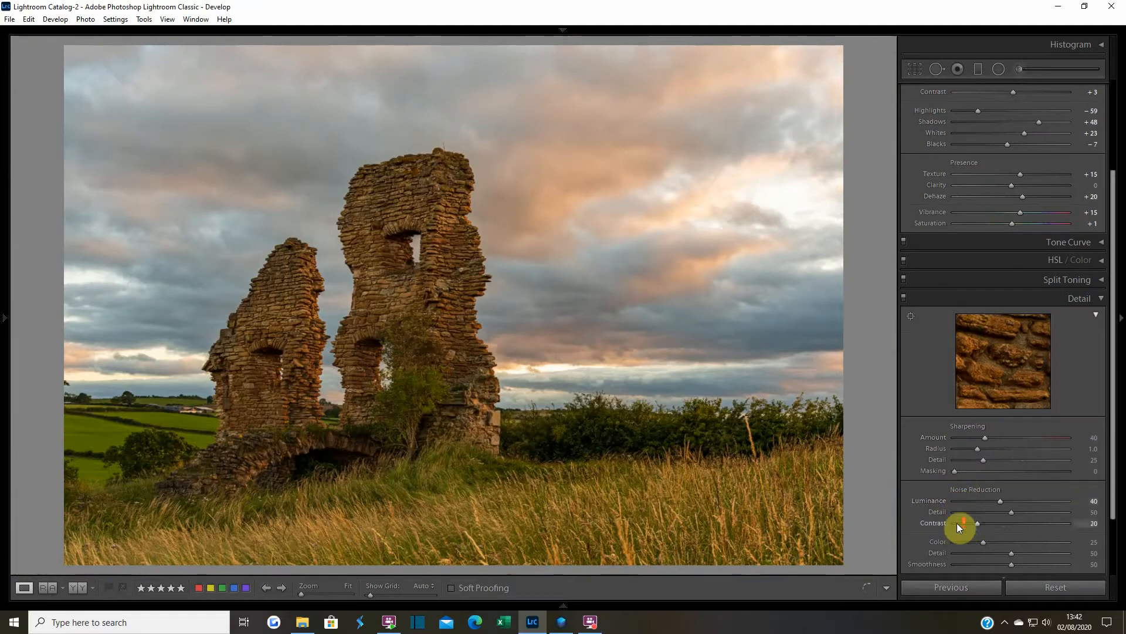
pyautogui.scroll(-1, 957, 523)
pyautogui.click(953, 301)
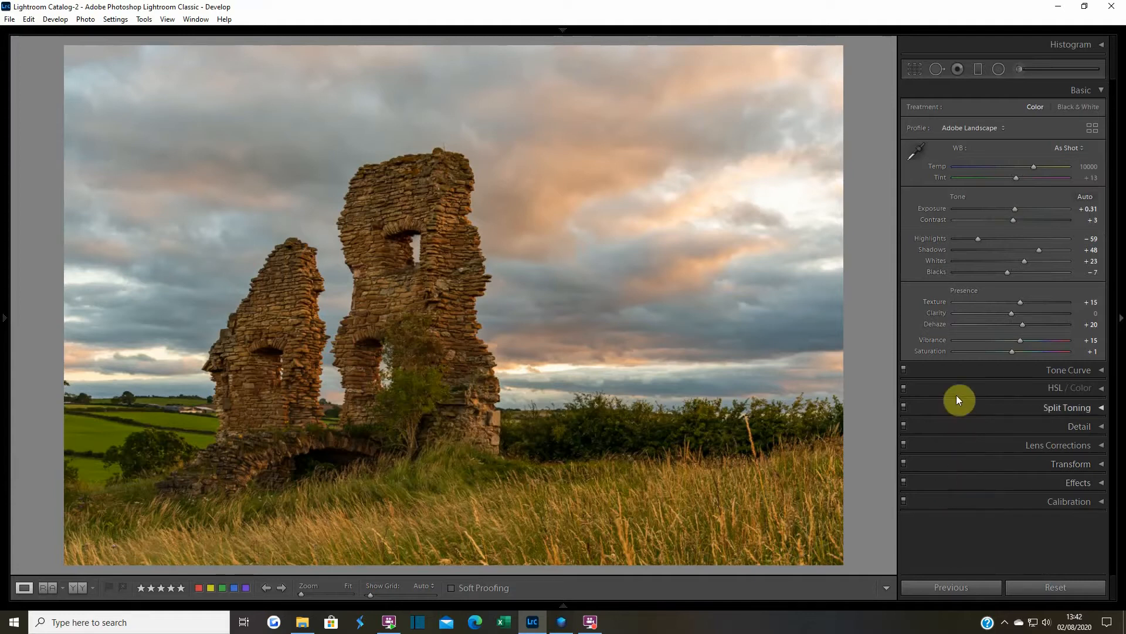
# Inspect the bright horizon at 1:1, and set Highlights to -64 and Dehaze to +25
pyautogui.click(532, 369)
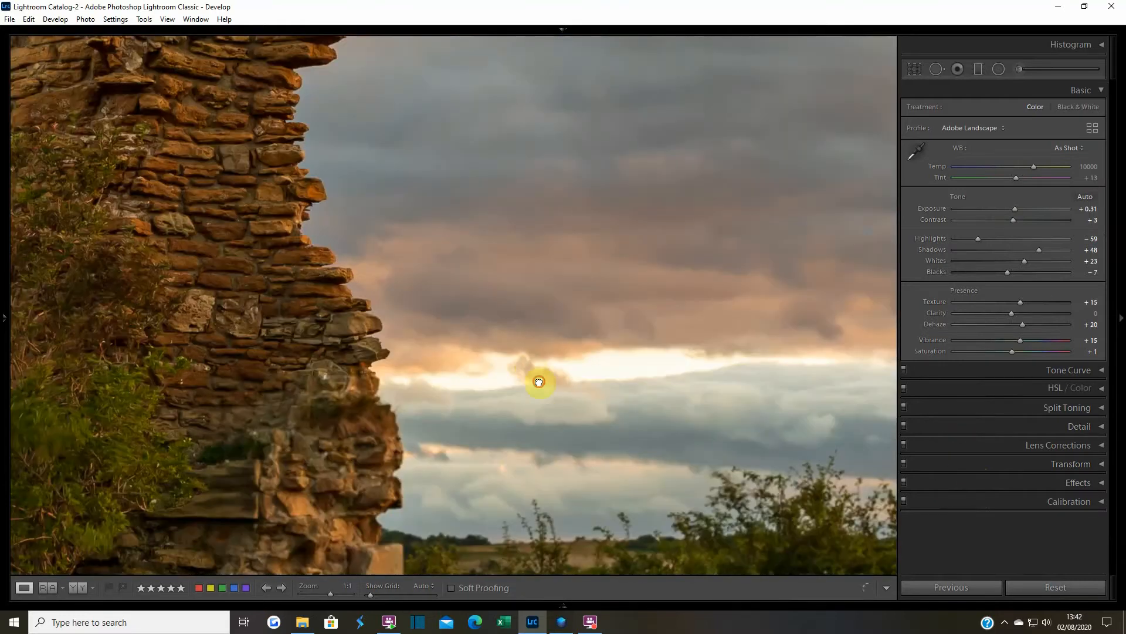
pyautogui.click(536, 381)
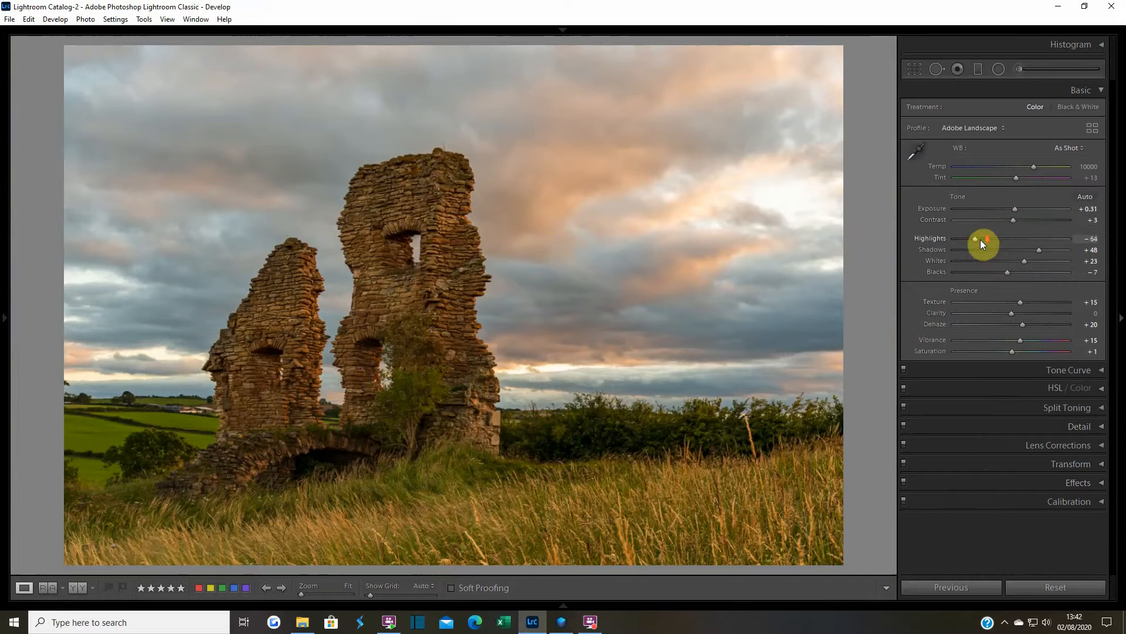
pyautogui.moveTo(980, 240); pyautogui.dragTo(976, 239)
pyautogui.moveTo(1023, 325); pyautogui.dragTo(1025, 326)
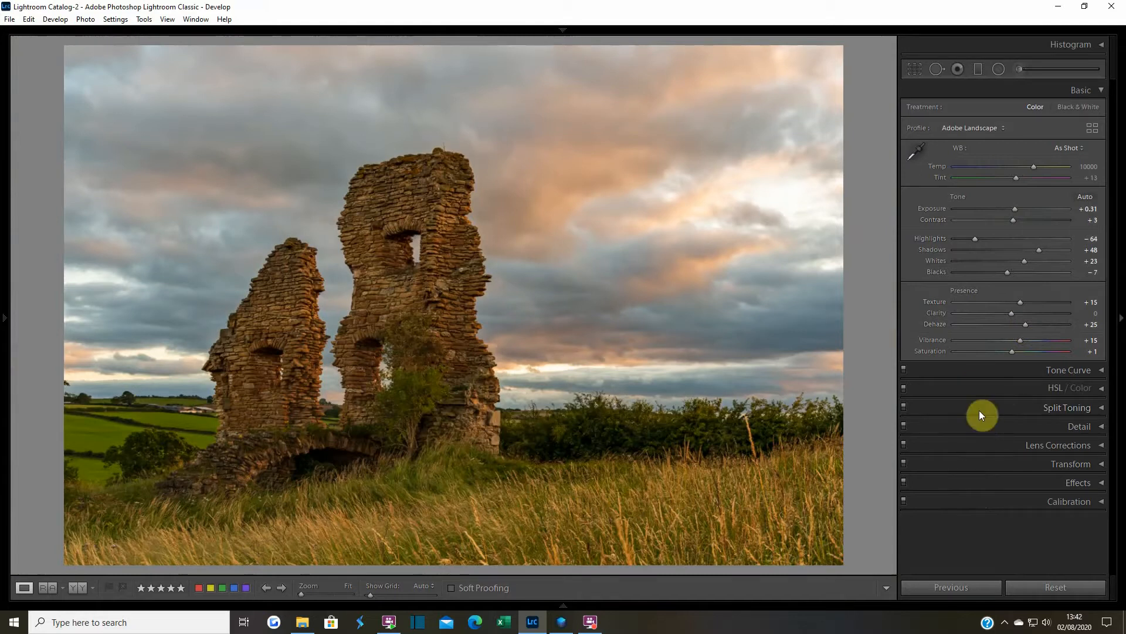
# Compare the photo's original import state with its latest edited state in the edit history, ending on the import state
pyautogui.click(6, 318)
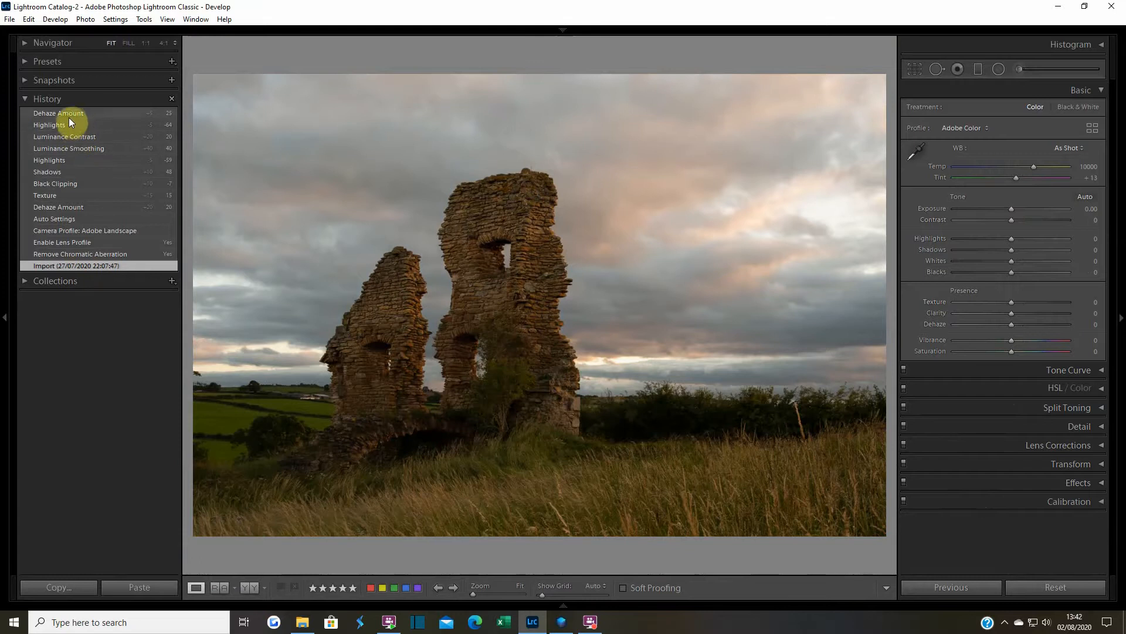
pyautogui.click(68, 115)
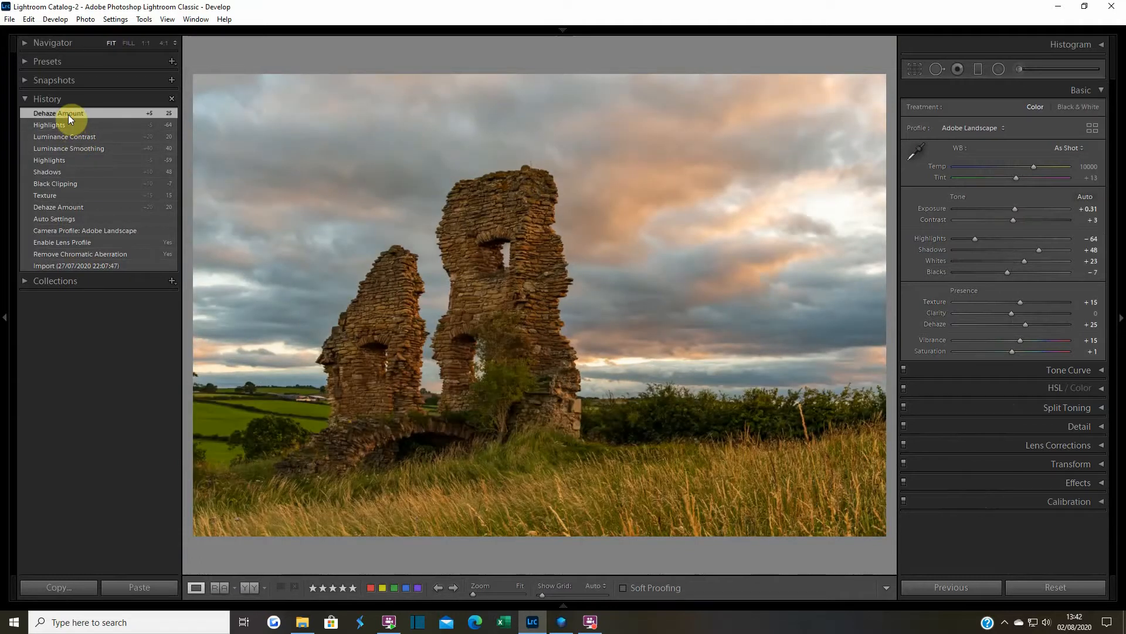
pyautogui.click(73, 266)
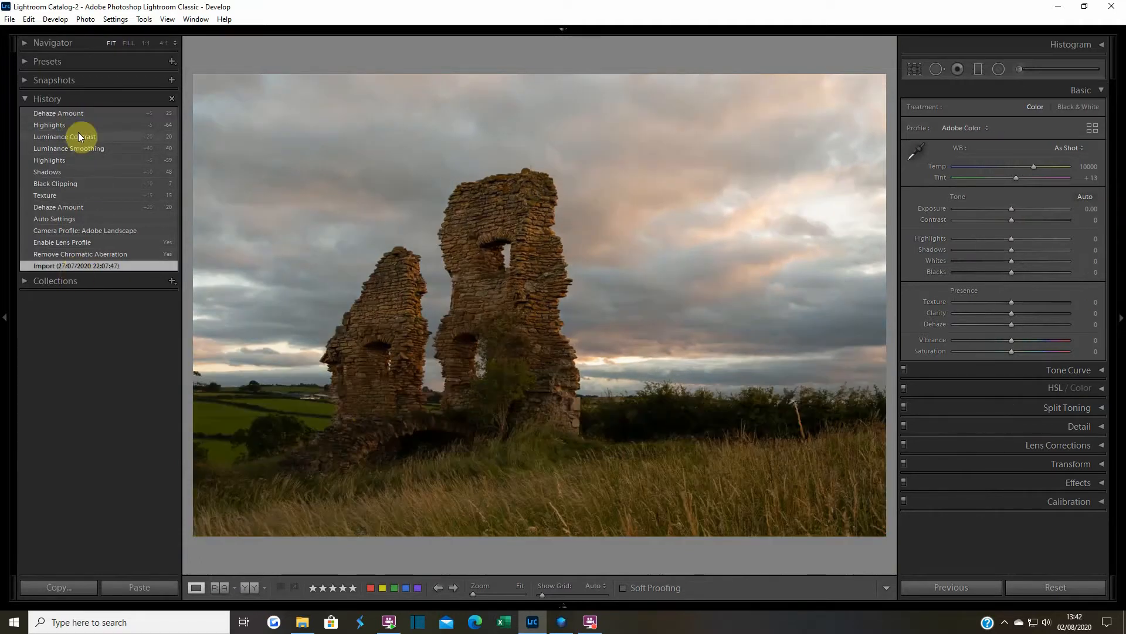
pyautogui.click(67, 115)
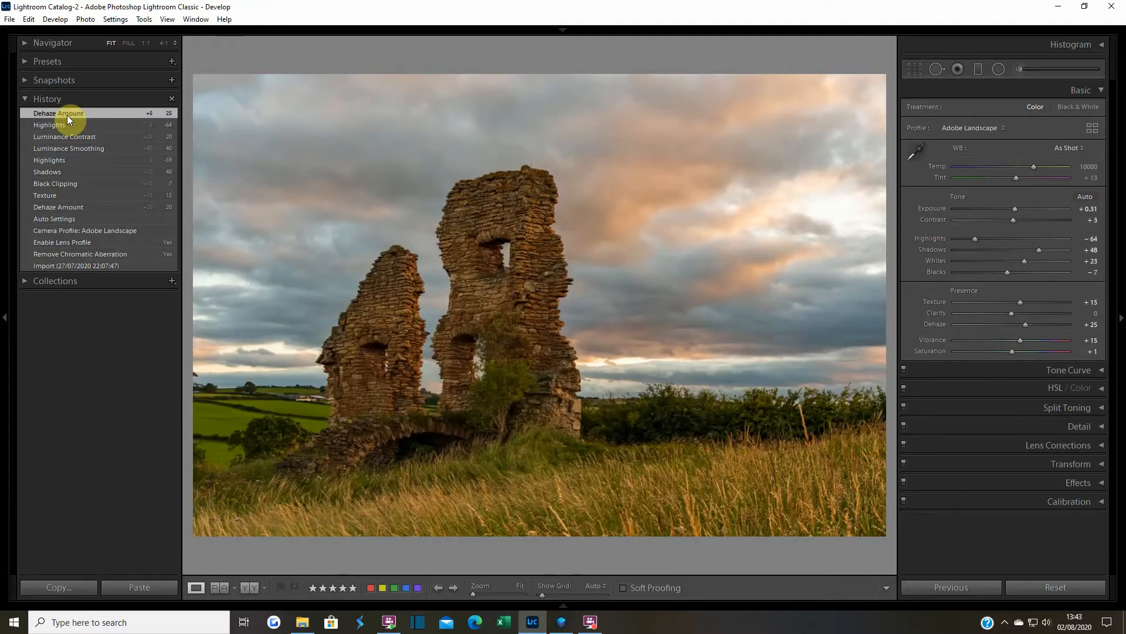
pyautogui.click(65, 265)
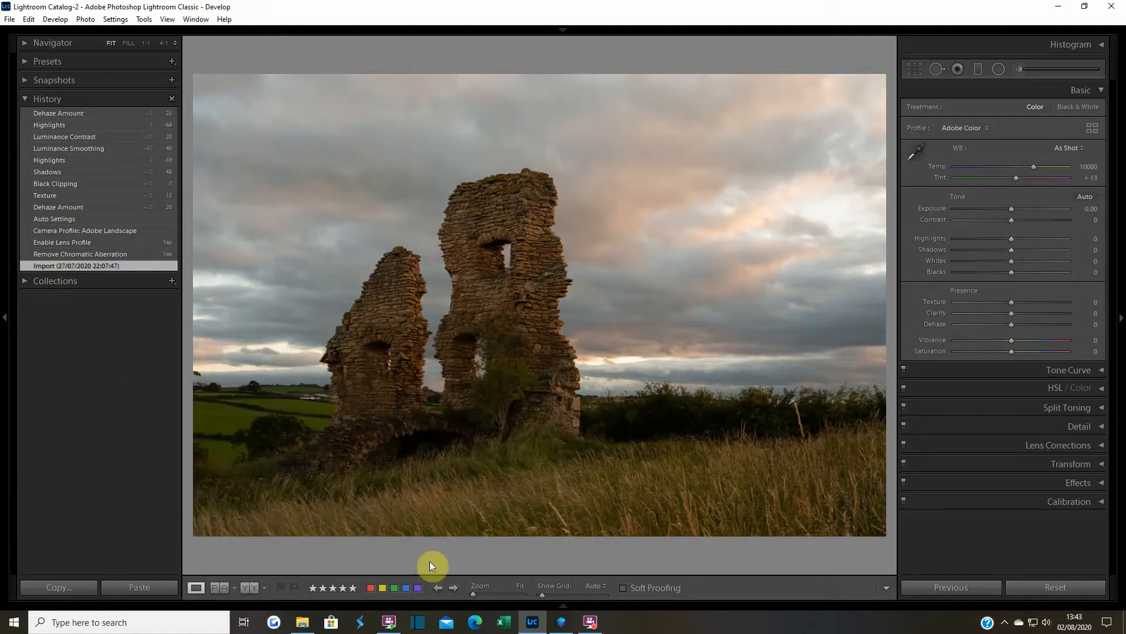
# Switch to Luminar and adjust Light with Exposure 0.35, Highlights -10, Shadows 30 and a slightly raised Smart Contrast
pyautogui.click(561, 623)
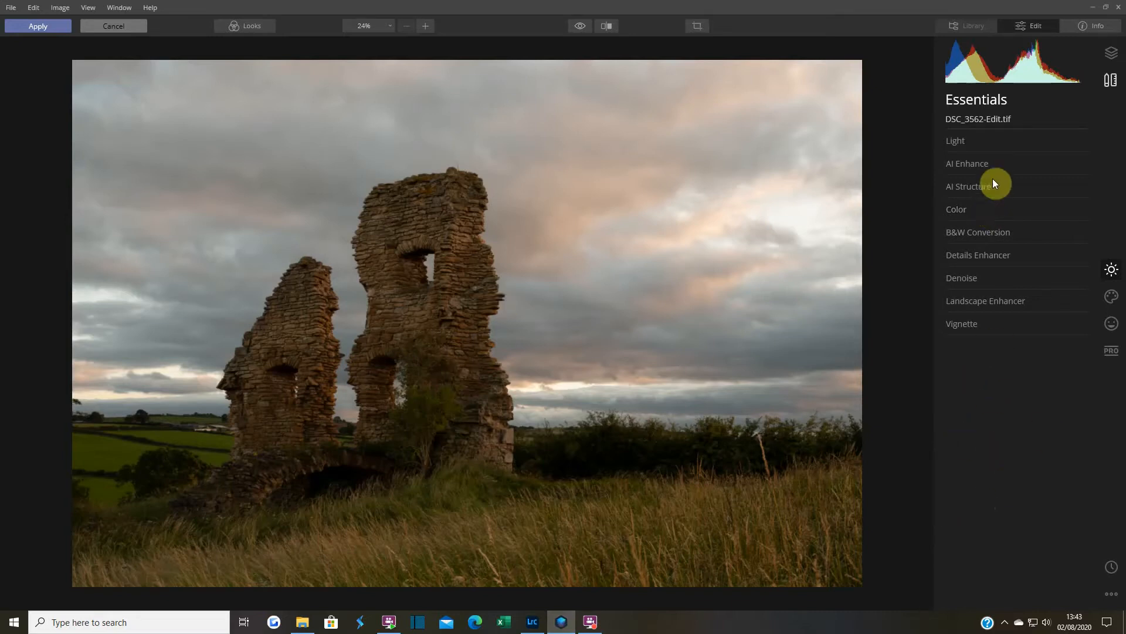
pyautogui.click(951, 144)
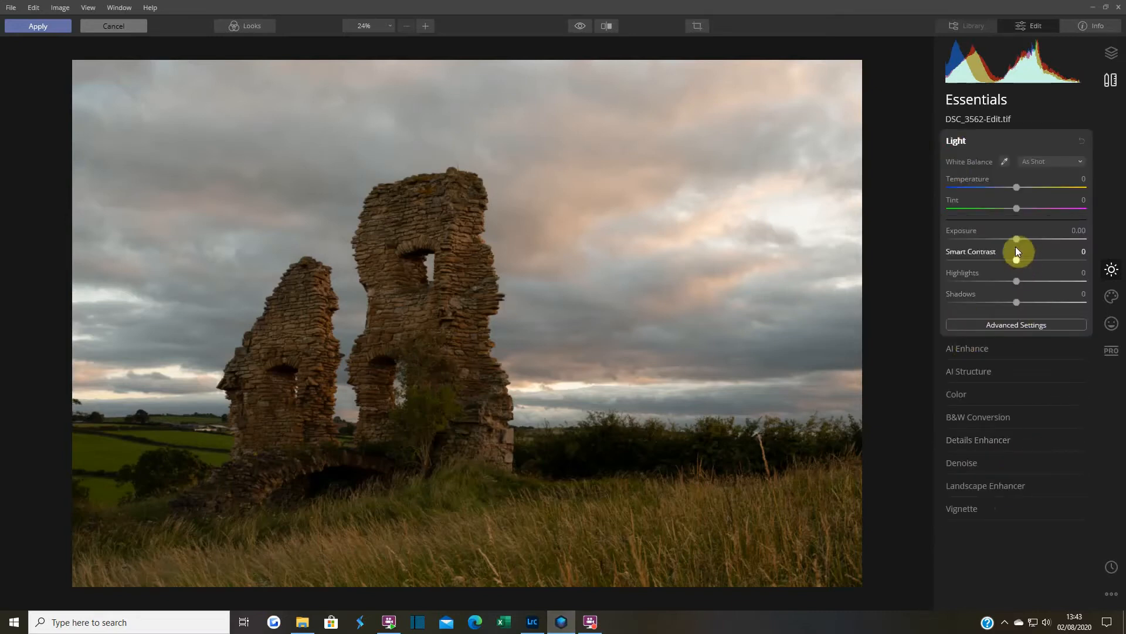
pyautogui.moveTo(1018, 241); pyautogui.dragTo(1023, 240)
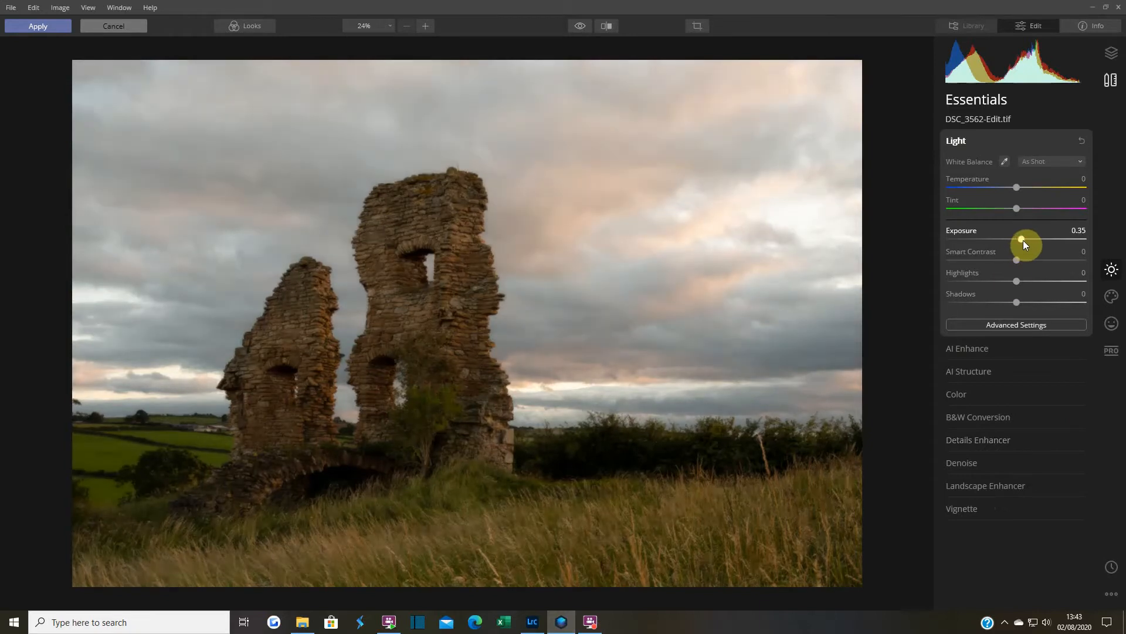
pyautogui.click(1017, 281)
pyautogui.moveTo(1022, 280); pyautogui.dragTo(1036, 304)
pyautogui.click(1017, 303)
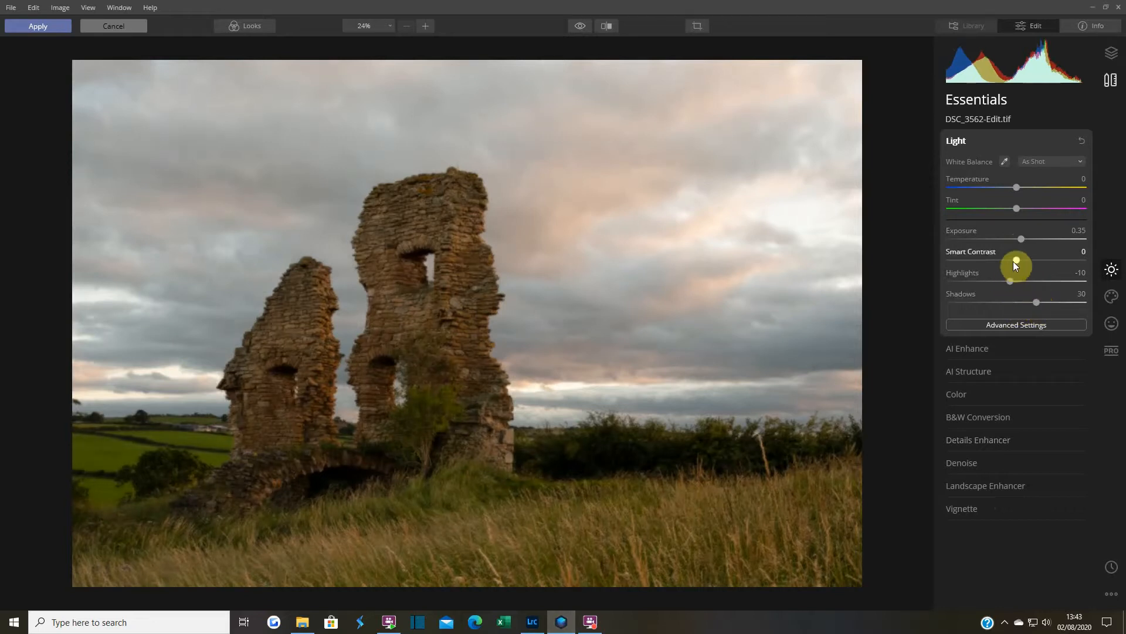
pyautogui.moveTo(1016, 259); pyautogui.dragTo(1026, 258)
pyautogui.click(980, 143)
# Set the AI Enhance filter's AI Sky Enhancer to 17 and AI Accent to 6
pyautogui.click(989, 168)
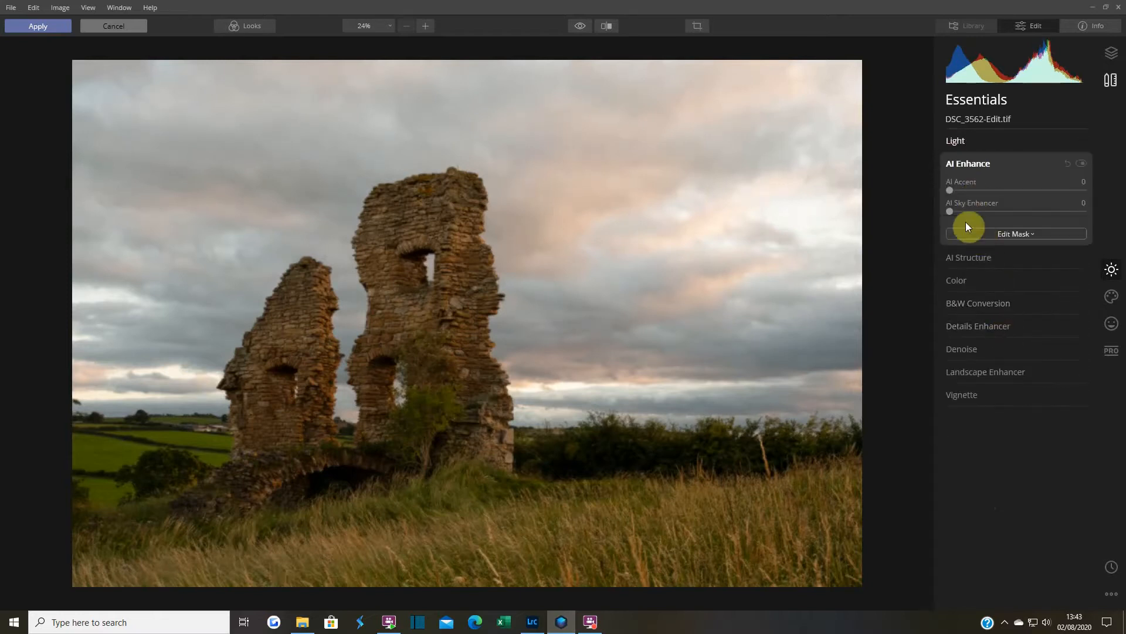
pyautogui.moveTo(950, 213); pyautogui.dragTo(973, 213)
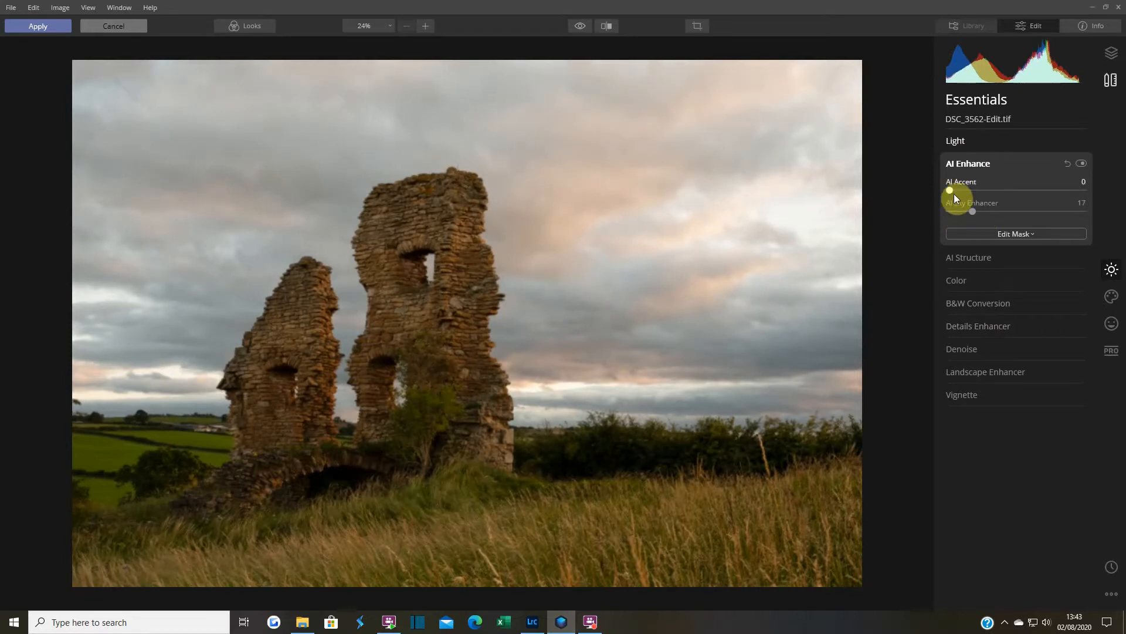
pyautogui.moveTo(950, 191); pyautogui.dragTo(955, 190)
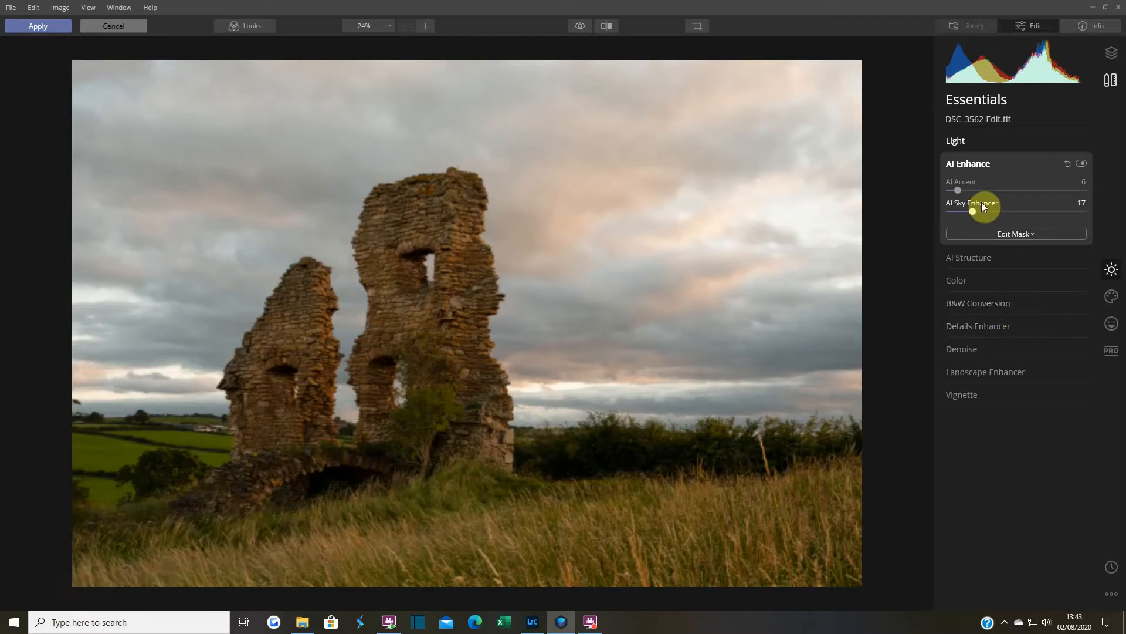
pyautogui.click(968, 166)
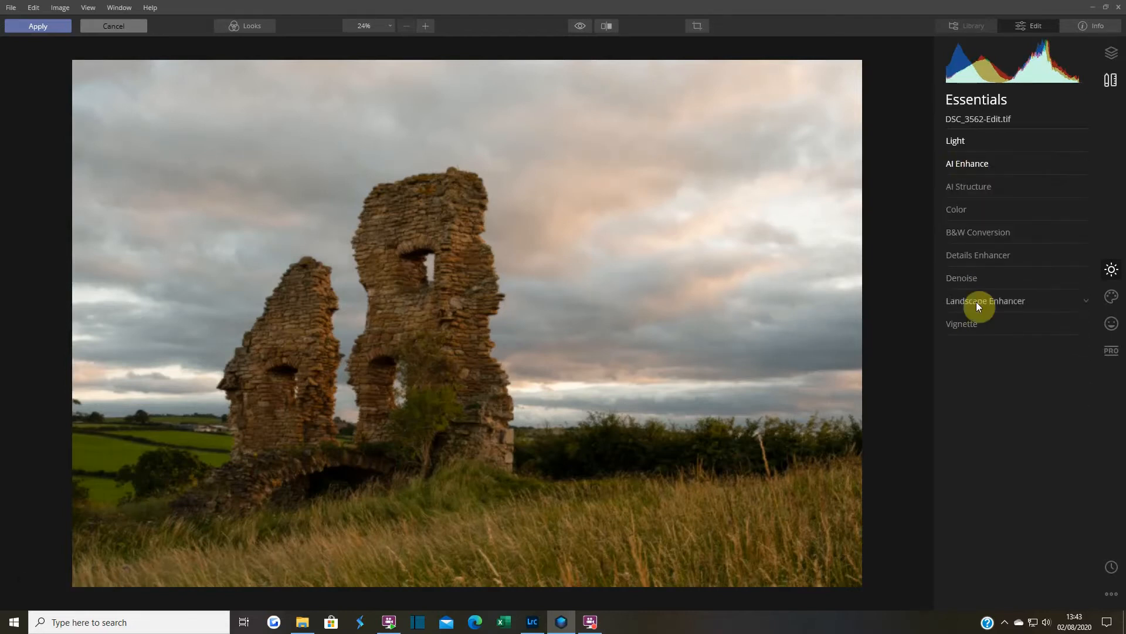
# Set the AI Structure amount to 30 to bring out detail in the ruin and clouds
pyautogui.click(962, 189)
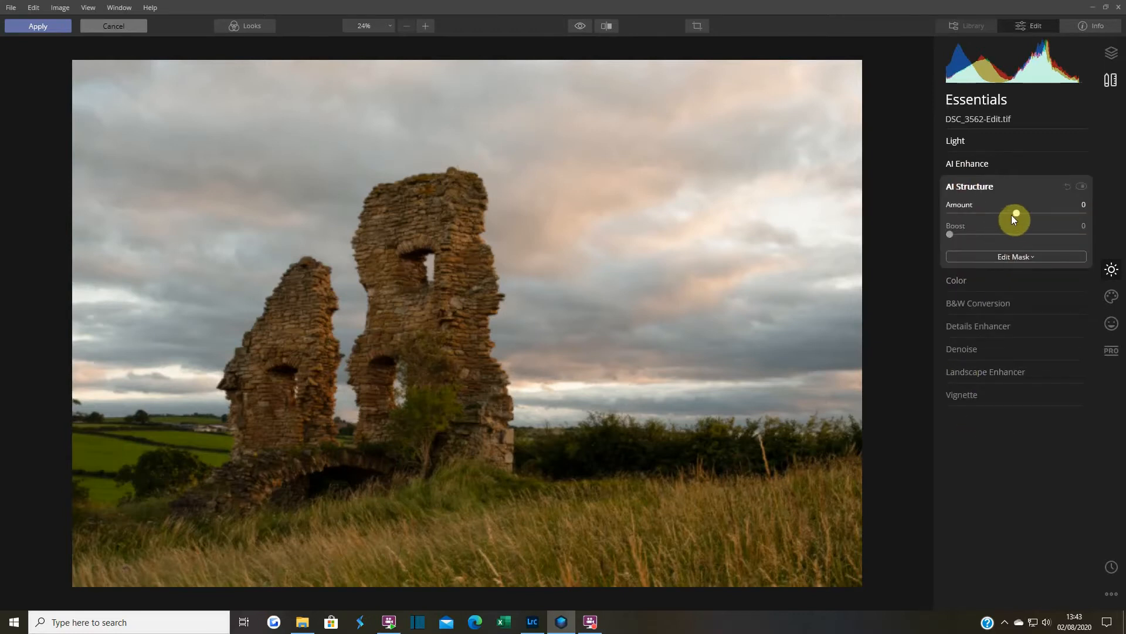
pyautogui.moveTo(1016, 215); pyautogui.dragTo(1036, 216)
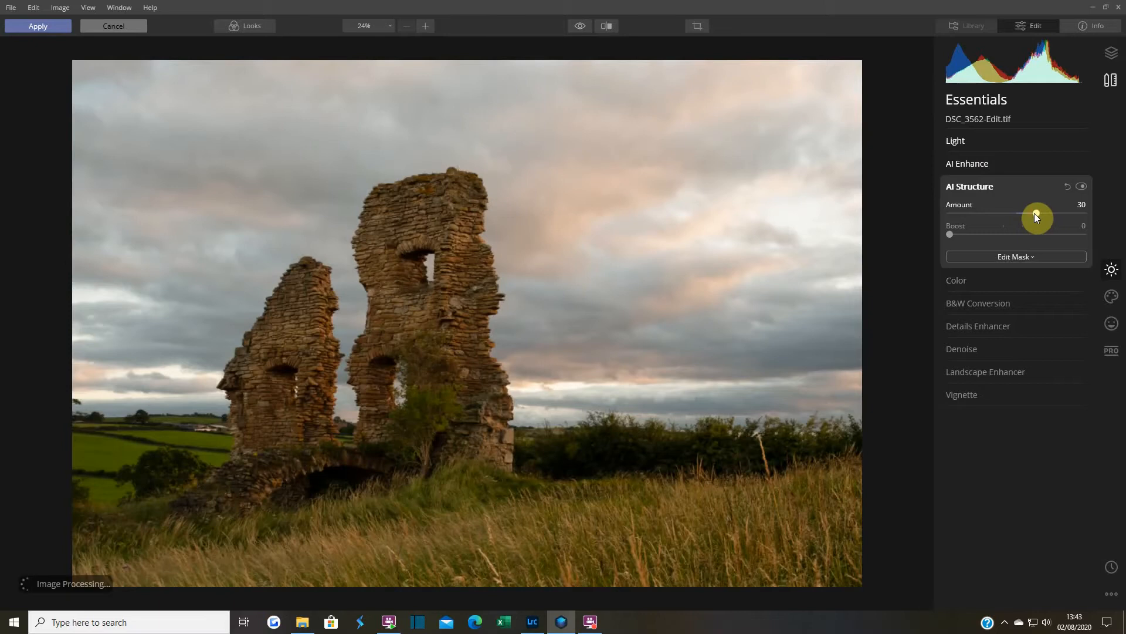
pyautogui.click(965, 186)
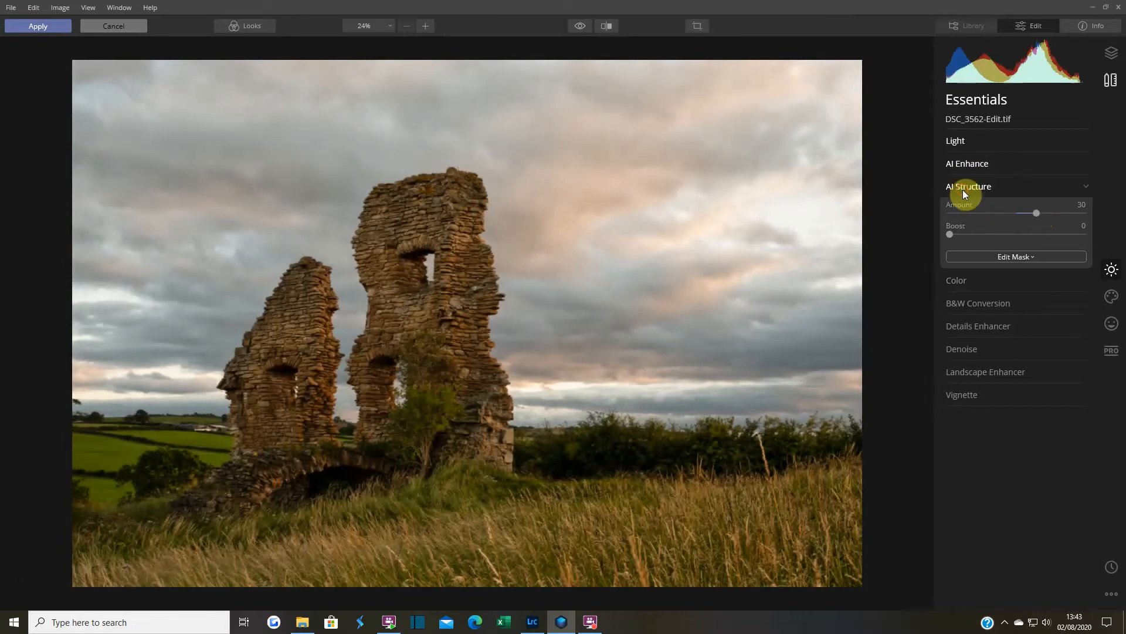
# Slightly lower the photo's Vibrance in the Color filter
pyautogui.click(956, 210)
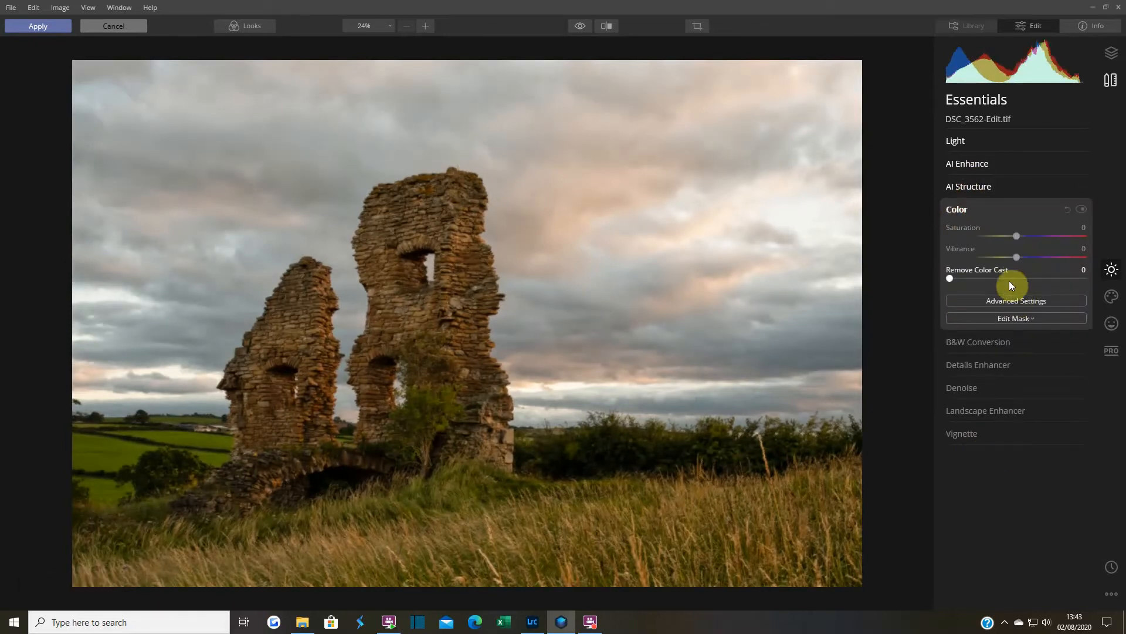
pyautogui.moveTo(1016, 259); pyautogui.dragTo(1008, 259)
pyautogui.click(957, 210)
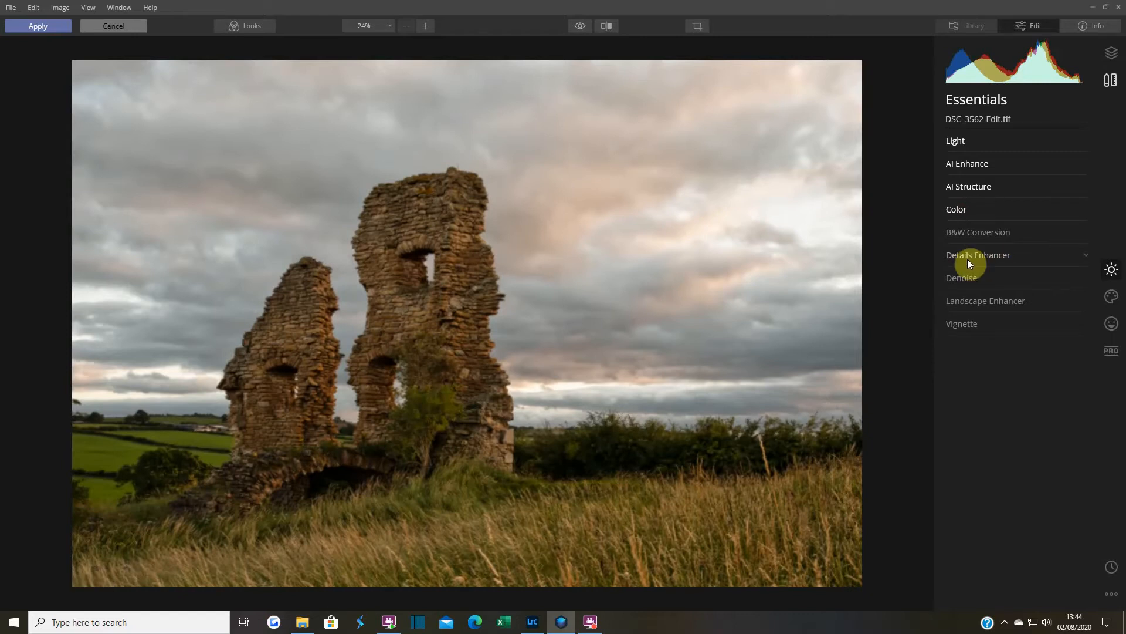
# Set Luminosity Denoise to 14 in the Denoise filter
pyautogui.click(961, 278)
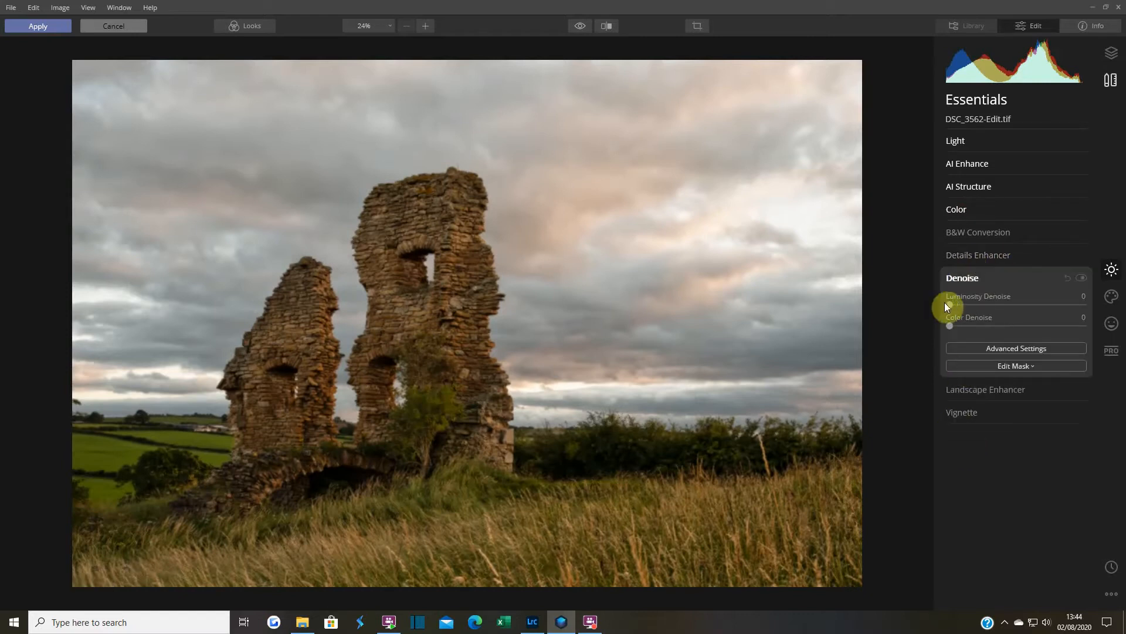
pyautogui.moveTo(950, 305); pyautogui.dragTo(961, 305)
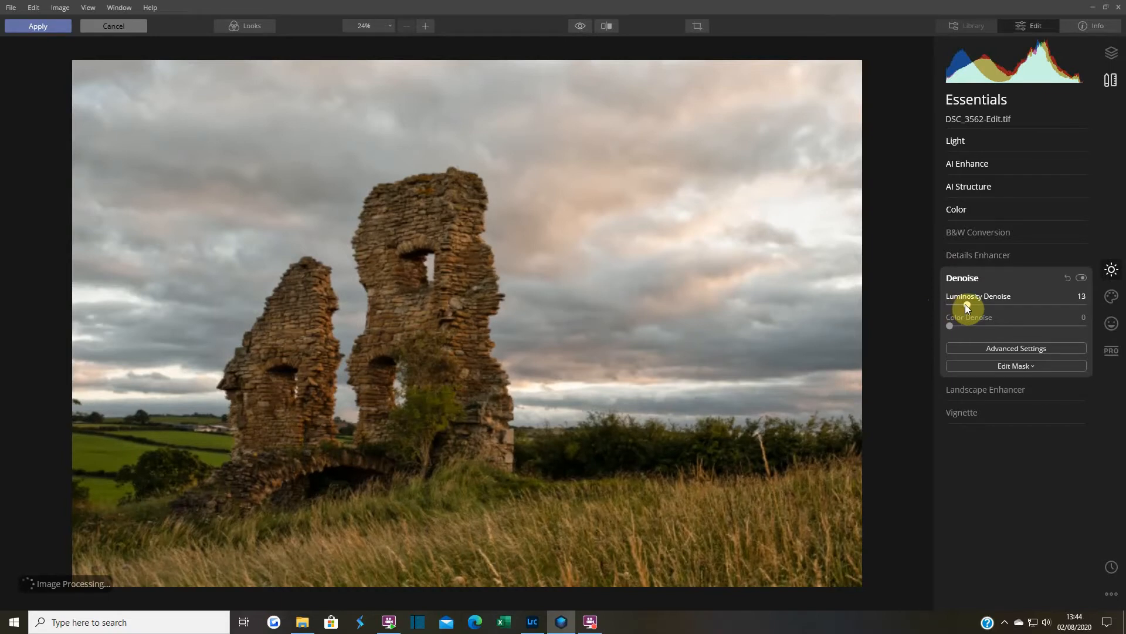
pyautogui.moveTo(966, 305); pyautogui.dragTo(968, 305)
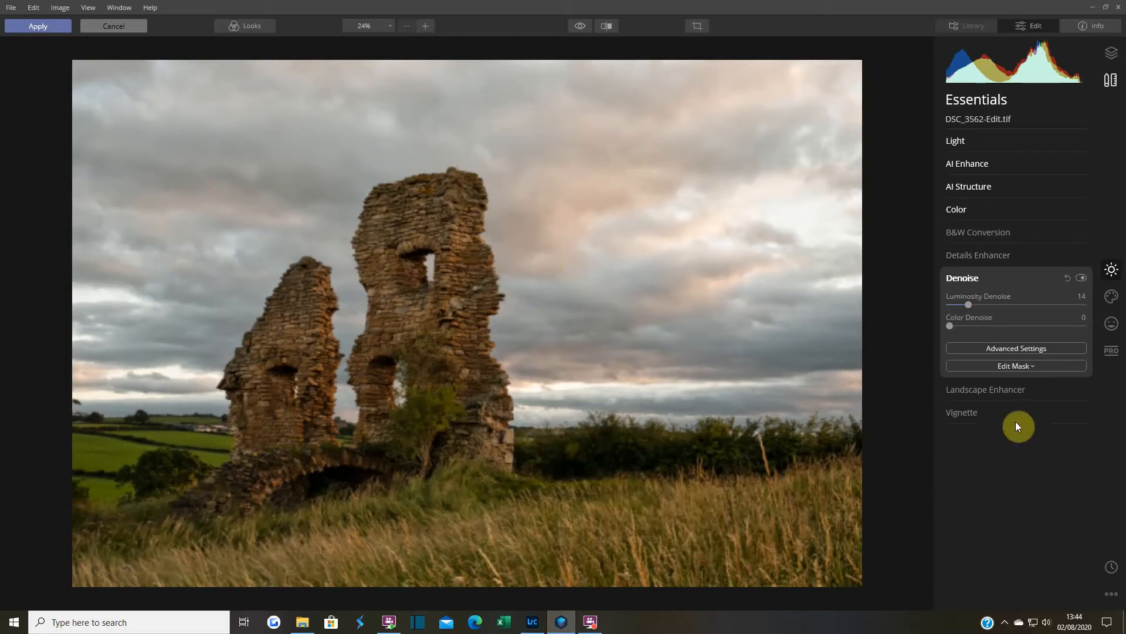
# Set Dehaze to 45 and Golden Hour to 32 in the Landscape Enhancer
pyautogui.click(976, 392)
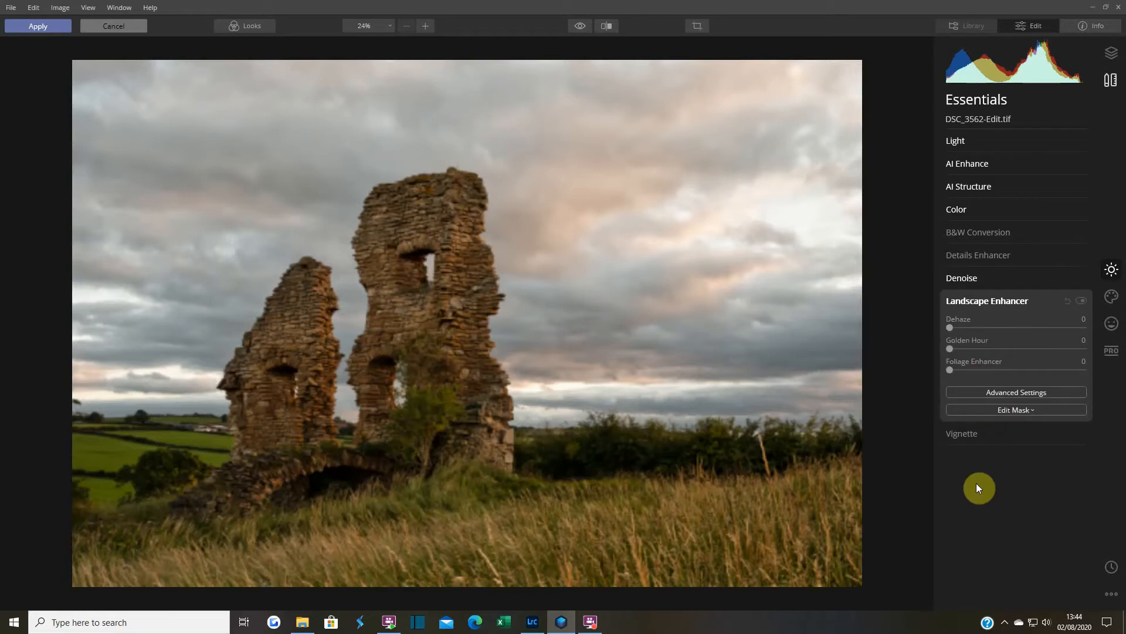
pyautogui.moveTo(950, 328); pyautogui.dragTo(983, 326)
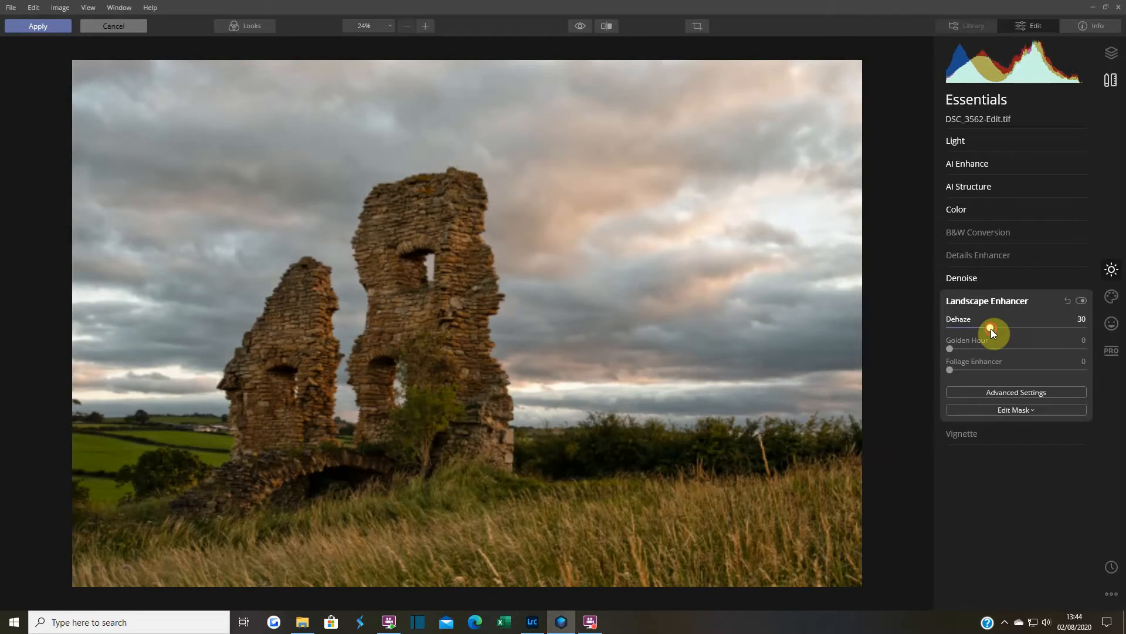
pyautogui.moveTo(991, 329); pyautogui.dragTo(1011, 329)
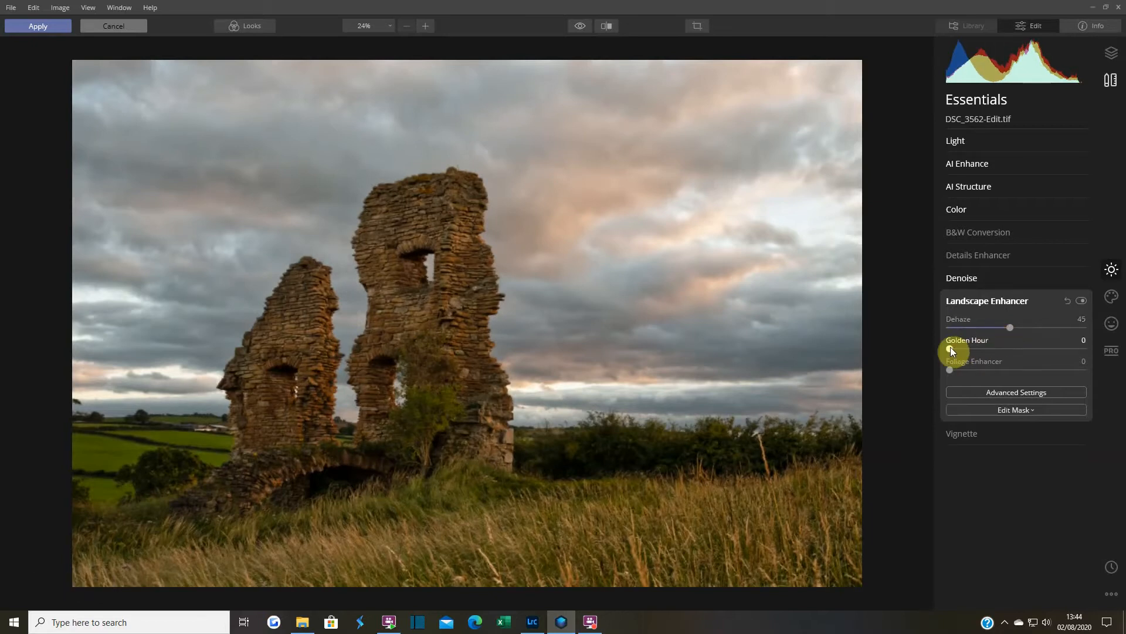
pyautogui.moveTo(950, 348); pyautogui.dragTo(994, 352)
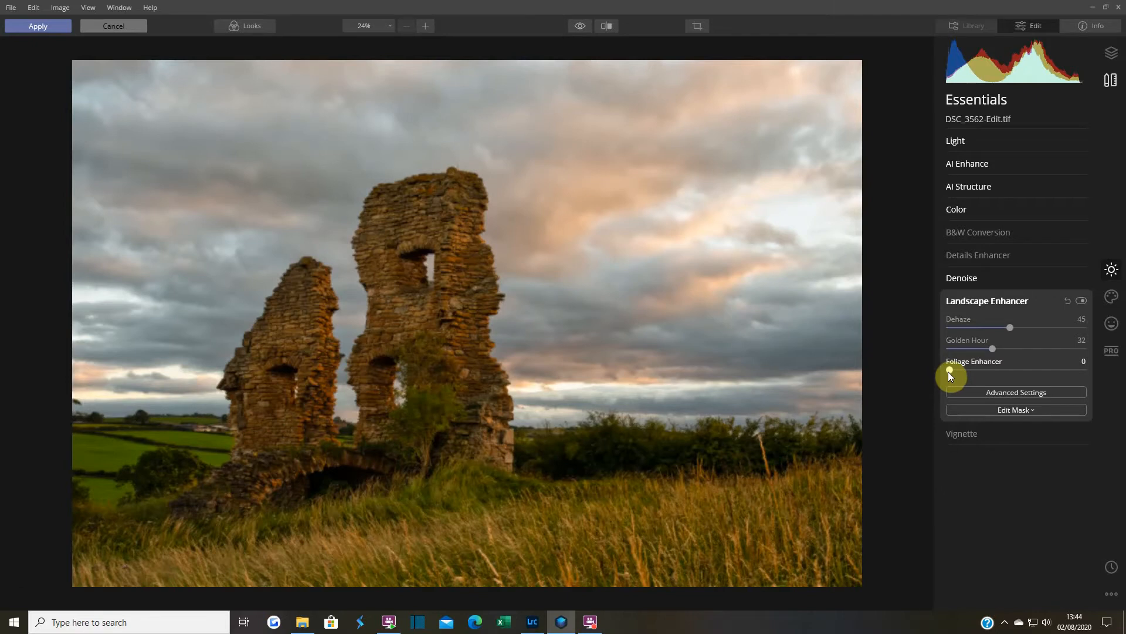
# Set the Foliage Enhancer to 10 in the Landscape Enhancer and collapse the filter
pyautogui.moveTo(953, 369); pyautogui.dragTo(957, 369)
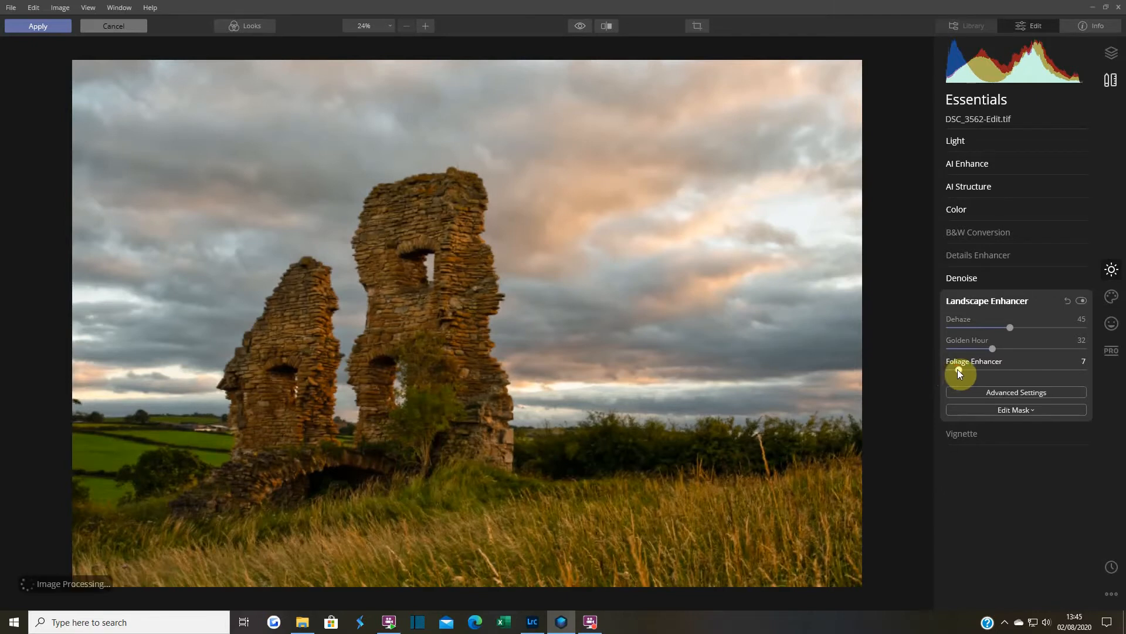
pyautogui.moveTo(958, 369); pyautogui.dragTo(961, 369)
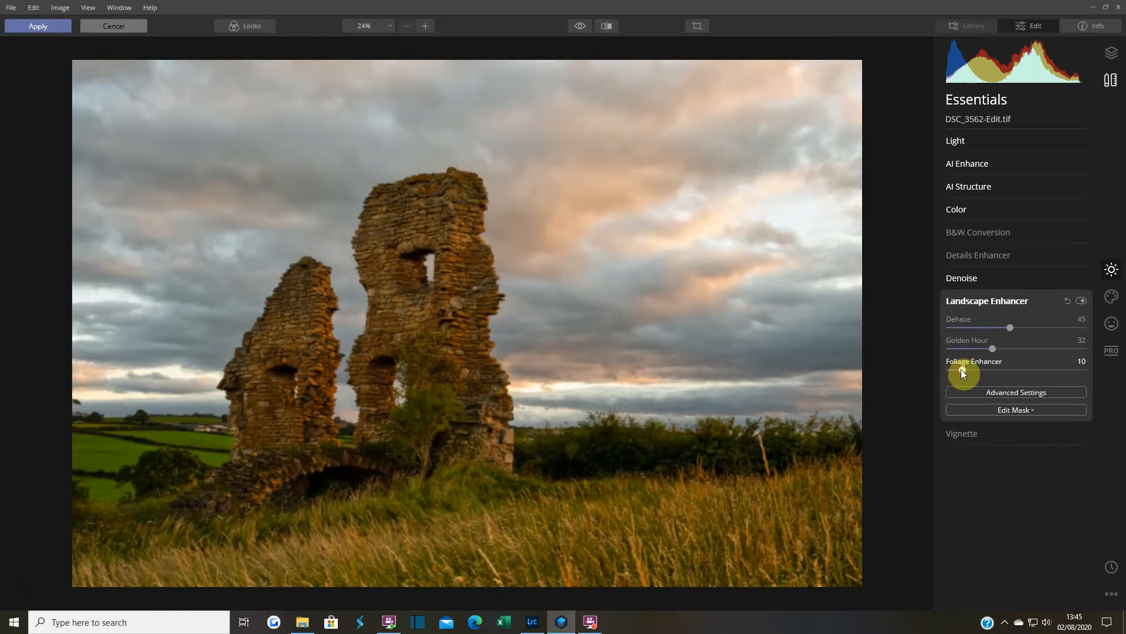
pyautogui.click(964, 301)
# Set Highlights Contrast to 7 and Shadows Contrast to 13 in the Professional Advanced Contrast filter
pyautogui.click(1111, 354)
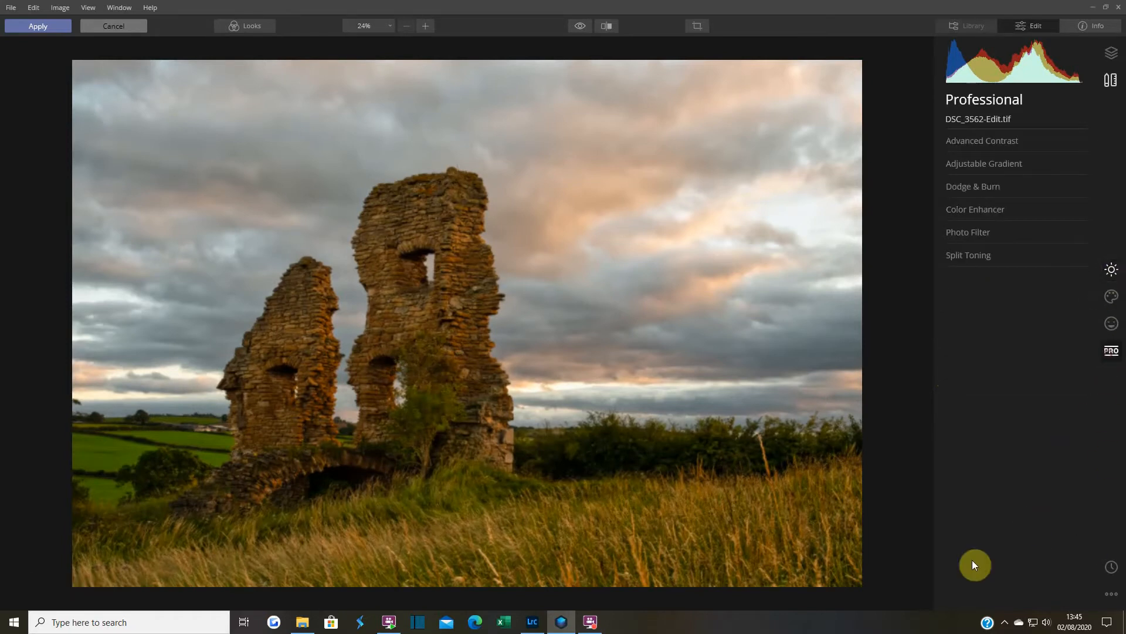
pyautogui.click(967, 142)
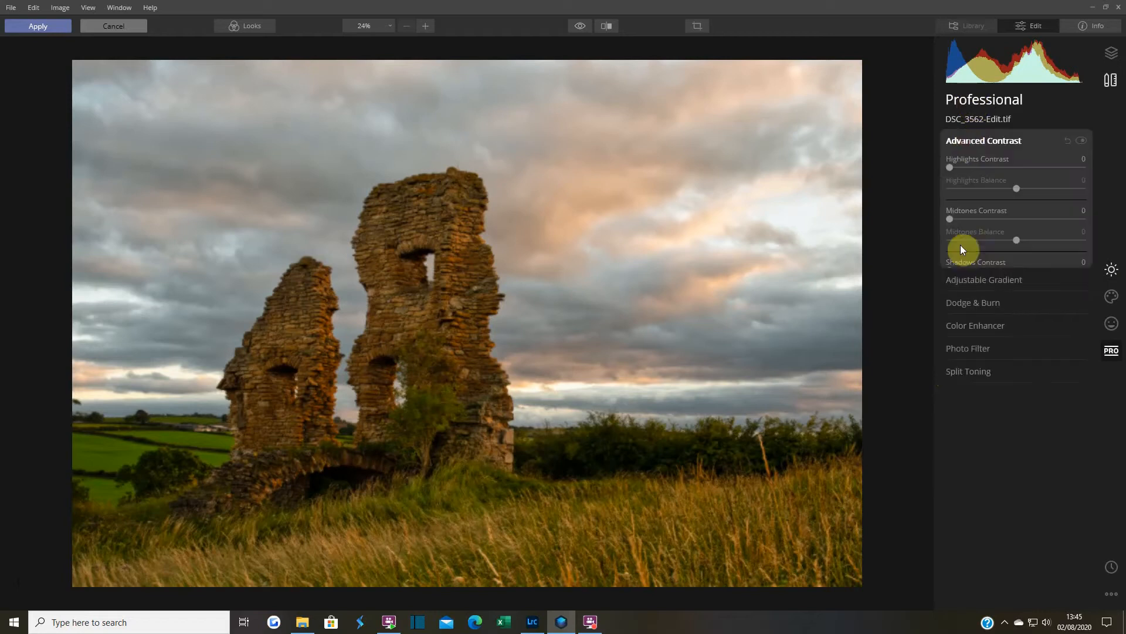
pyautogui.moveTo(950, 169); pyautogui.dragTo(959, 169)
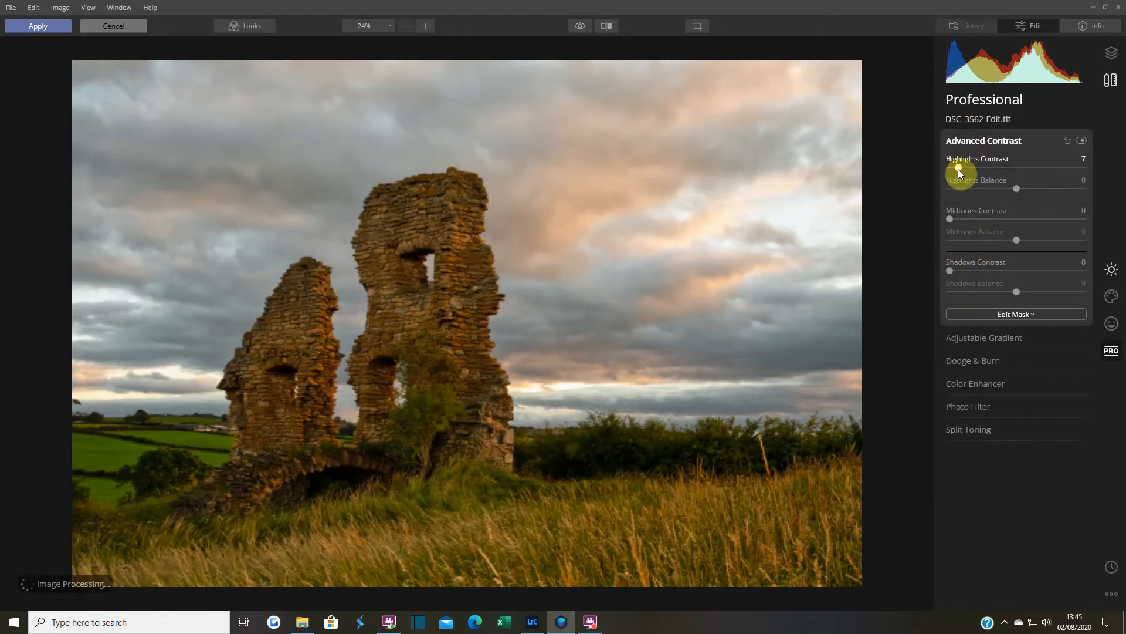
pyautogui.click(950, 218)
pyautogui.click(950, 271)
pyautogui.moveTo(962, 271); pyautogui.dragTo(968, 270)
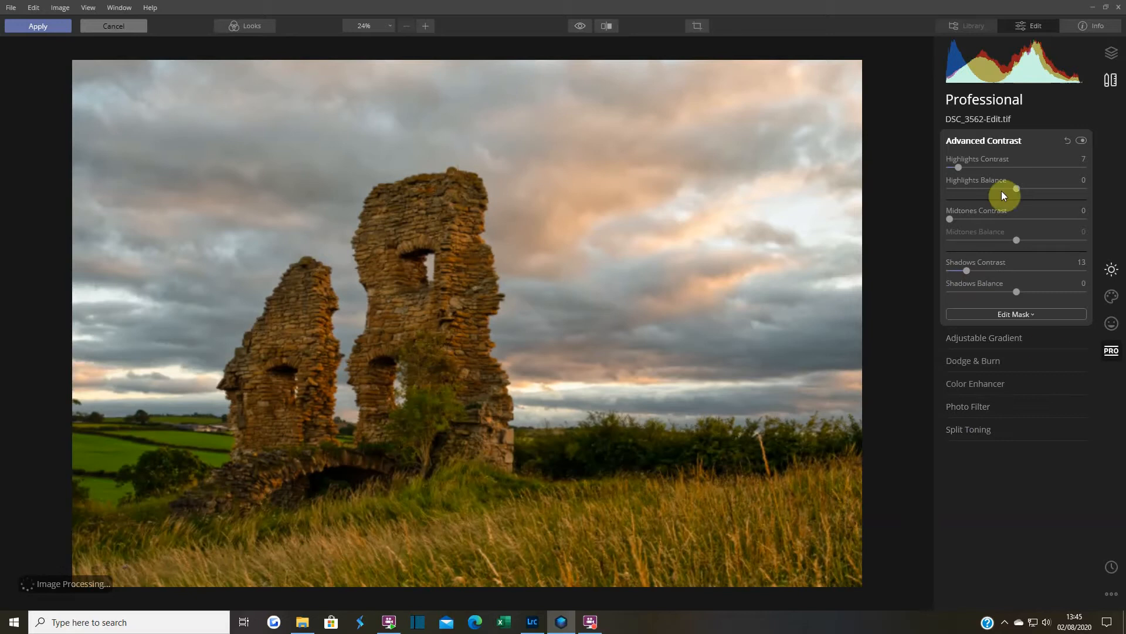
pyautogui.click(983, 141)
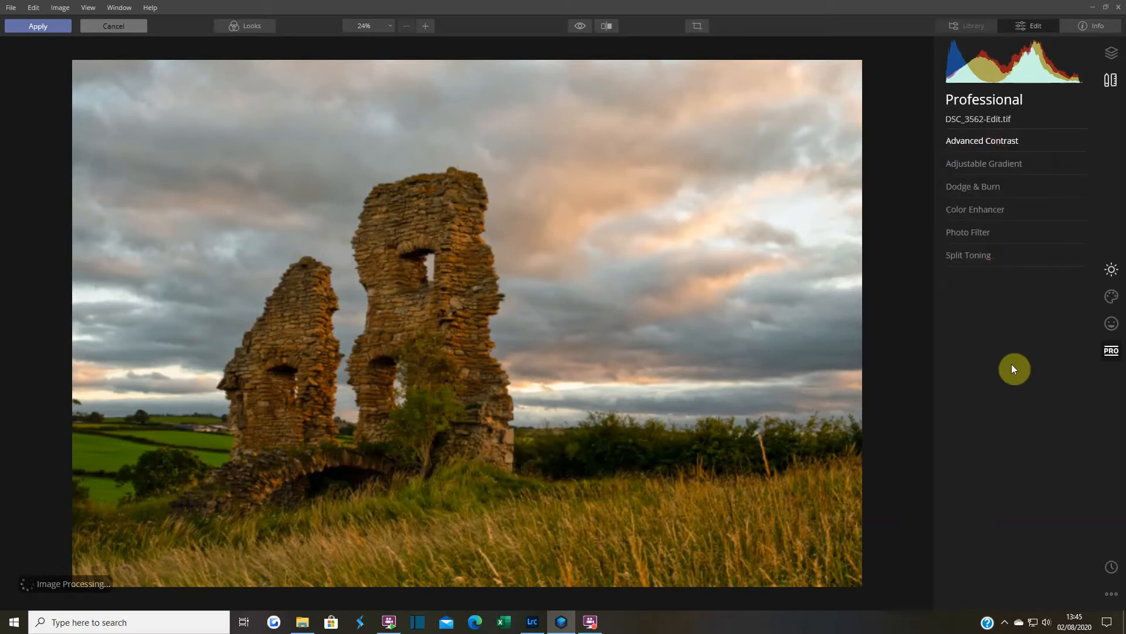
# Warm the photo with the Color Enhancer, setting Warmth to 9 and the Split Color Warmth Warm value to 10
pyautogui.click(977, 209)
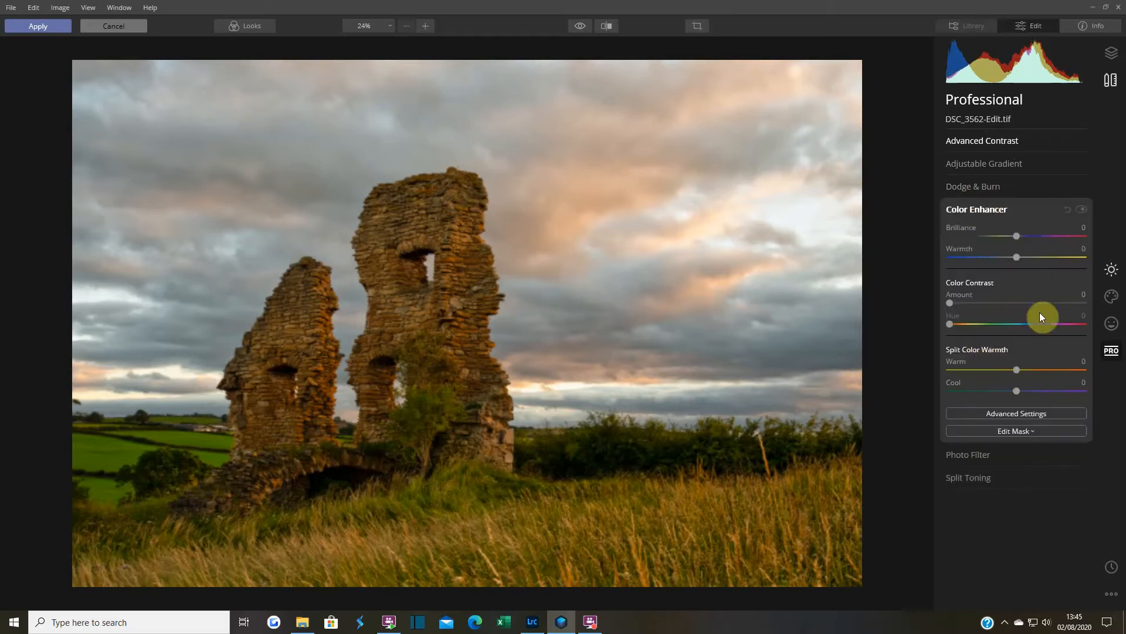
pyautogui.moveTo(1018, 258); pyautogui.dragTo(1023, 257)
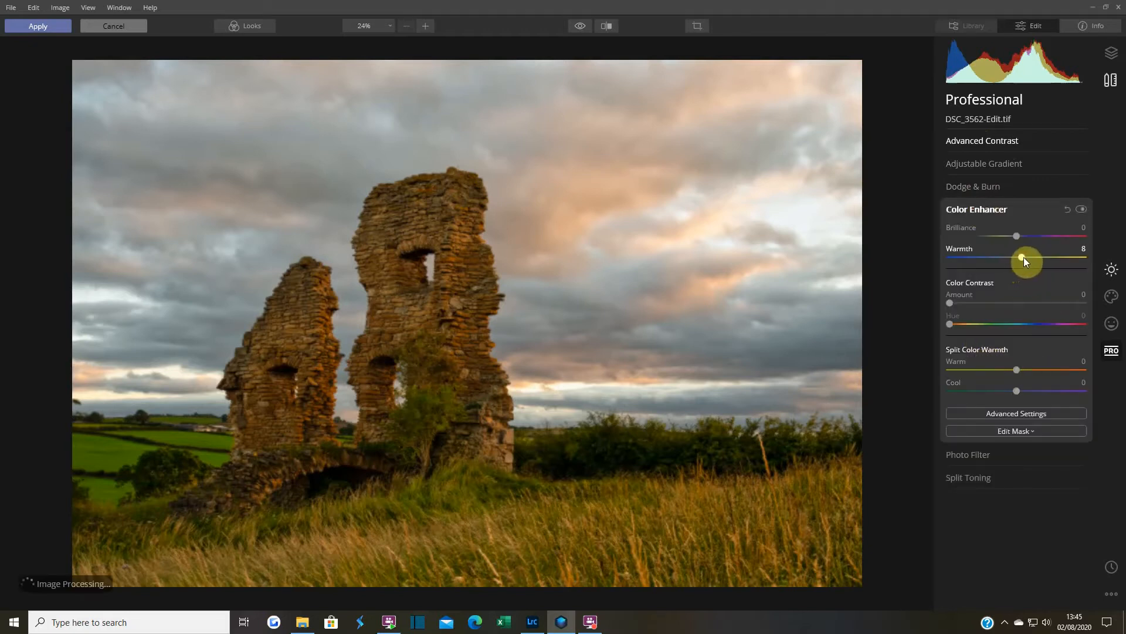
pyautogui.moveTo(1018, 370); pyautogui.dragTo(1026, 372)
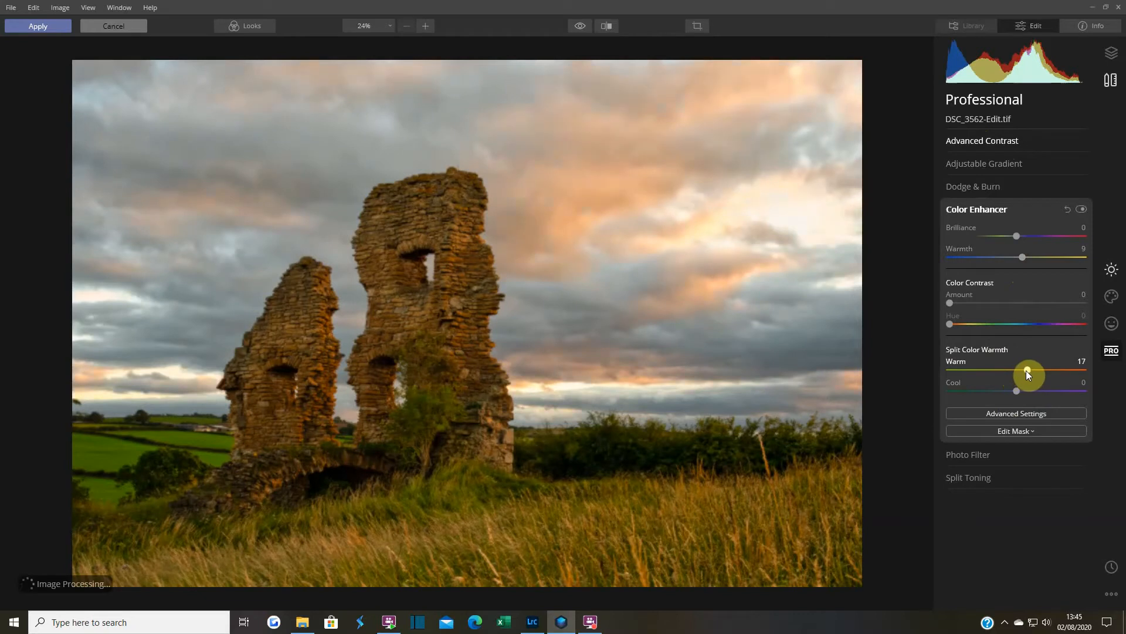
pyautogui.moveTo(1027, 370); pyautogui.dragTo(1023, 371)
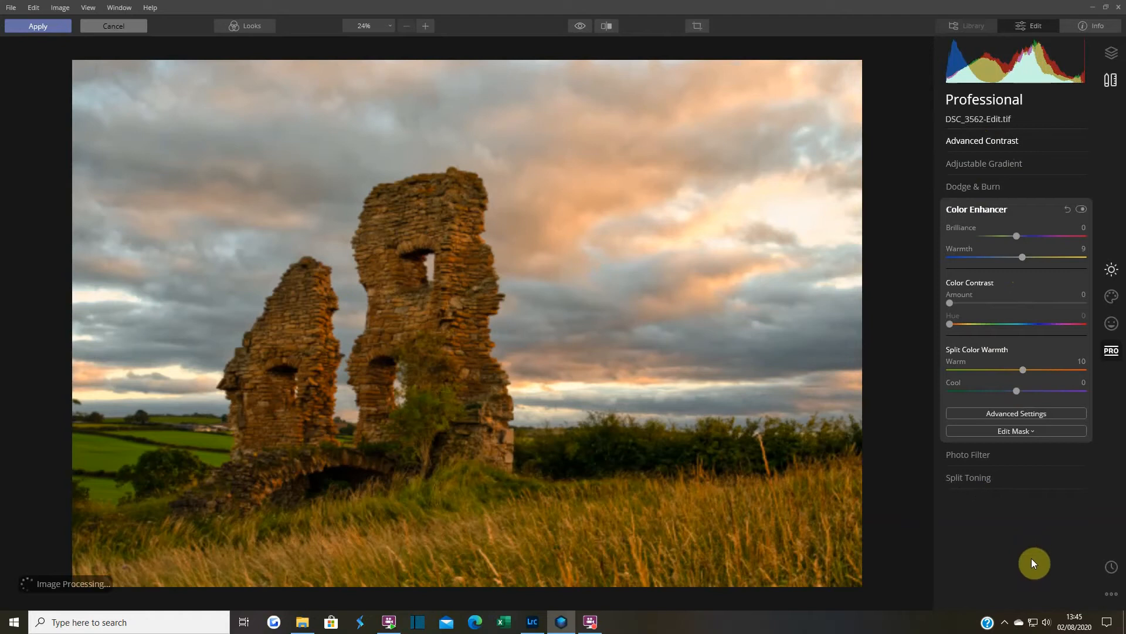
pyautogui.click(984, 209)
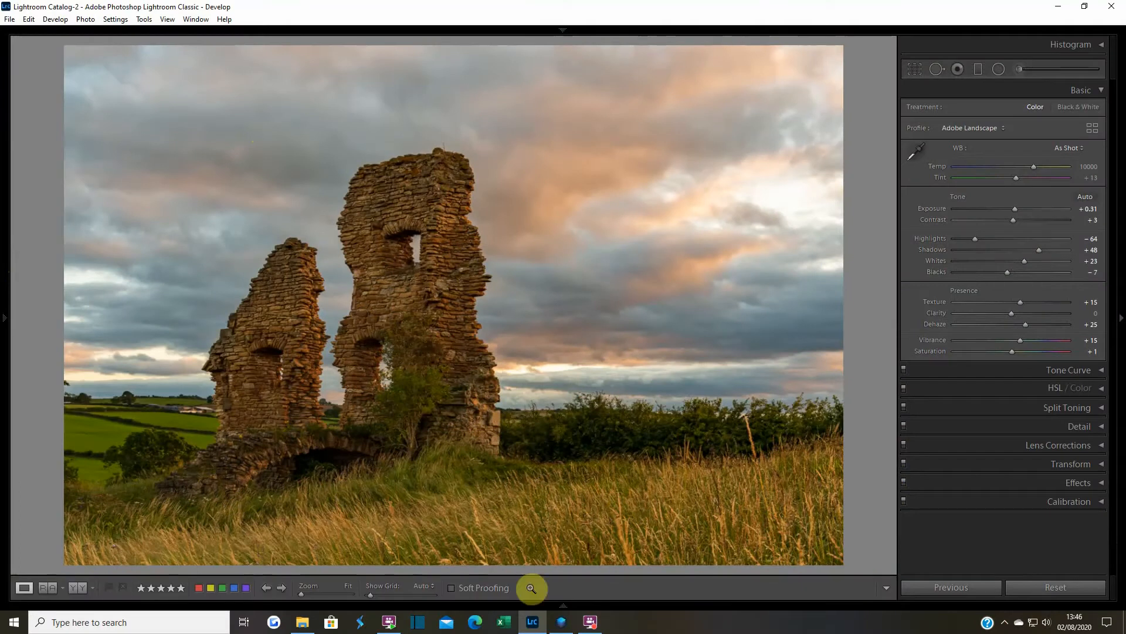
# Switch back and forth between Luminar and Lightroom Classic to compare the two edits of the ruin photo
pyautogui.click(562, 622)
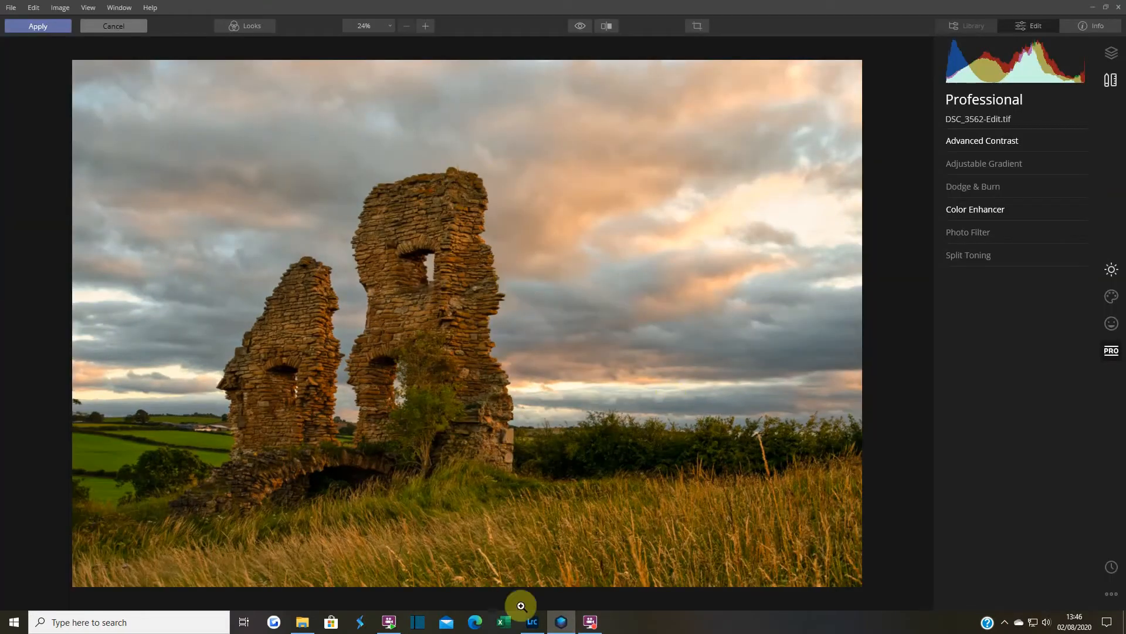
pyautogui.click(536, 626)
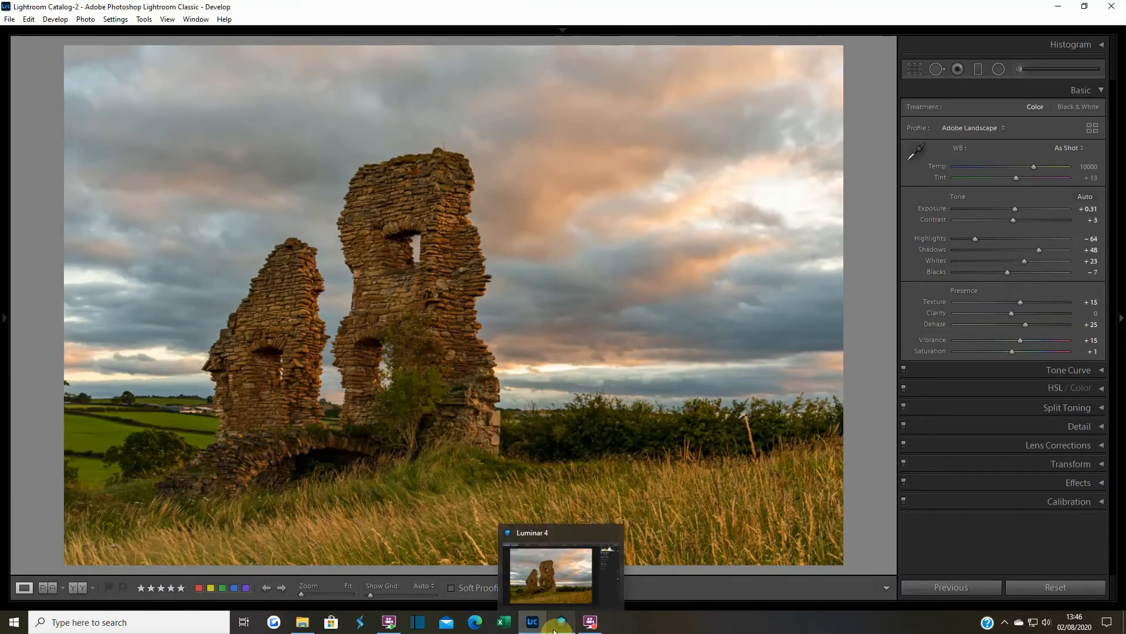
pyautogui.click(556, 626)
pyautogui.click(531, 627)
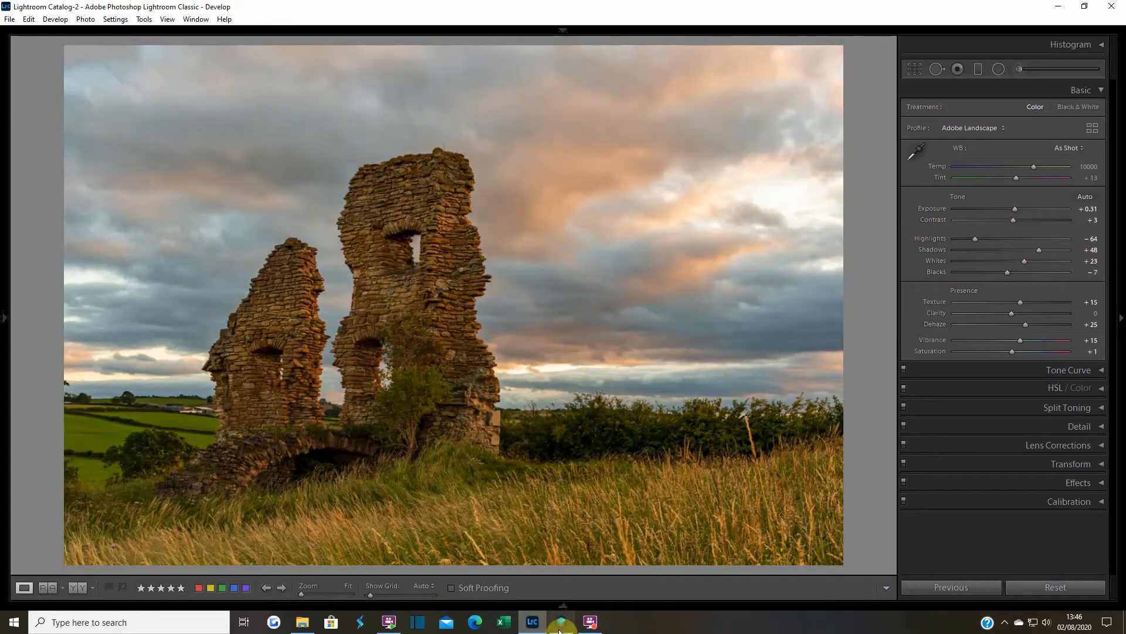
pyautogui.click(532, 626)
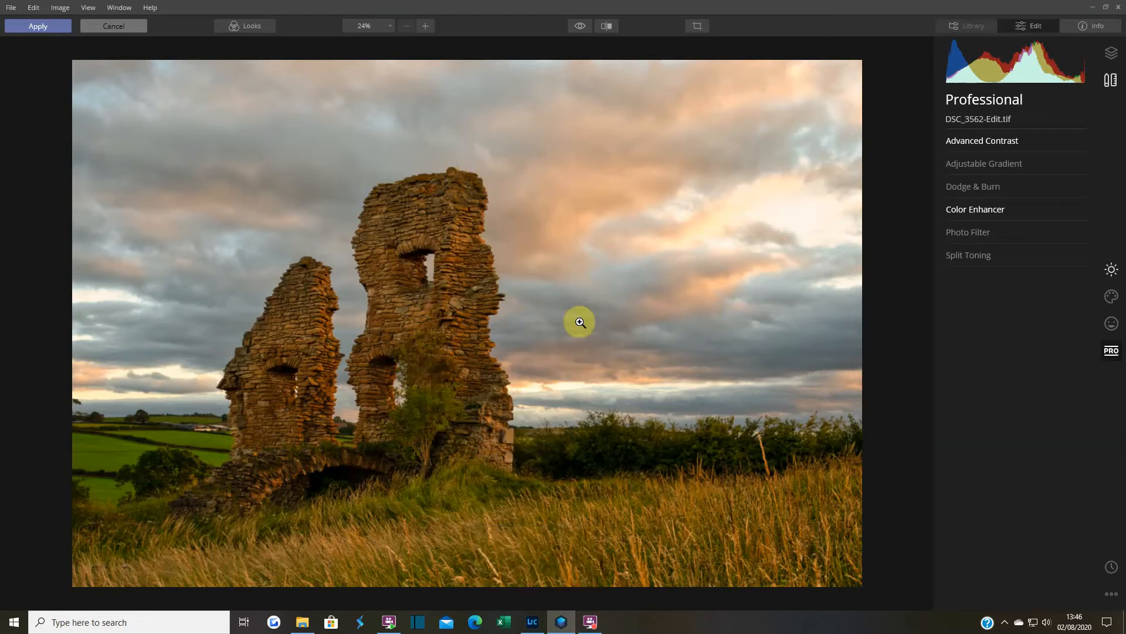
# Switch to Lightroom Classic and set the photo's Saturation to +11 and Temp to 12500
pyautogui.click(533, 622)
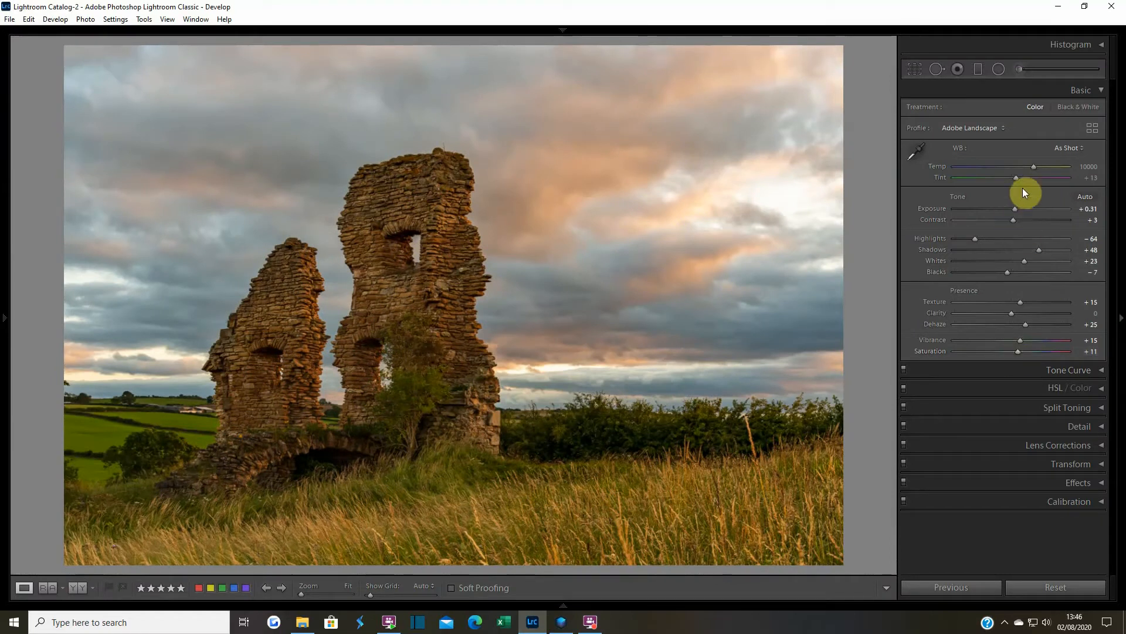
pyautogui.moveTo(1034, 168); pyautogui.dragTo(1039, 168)
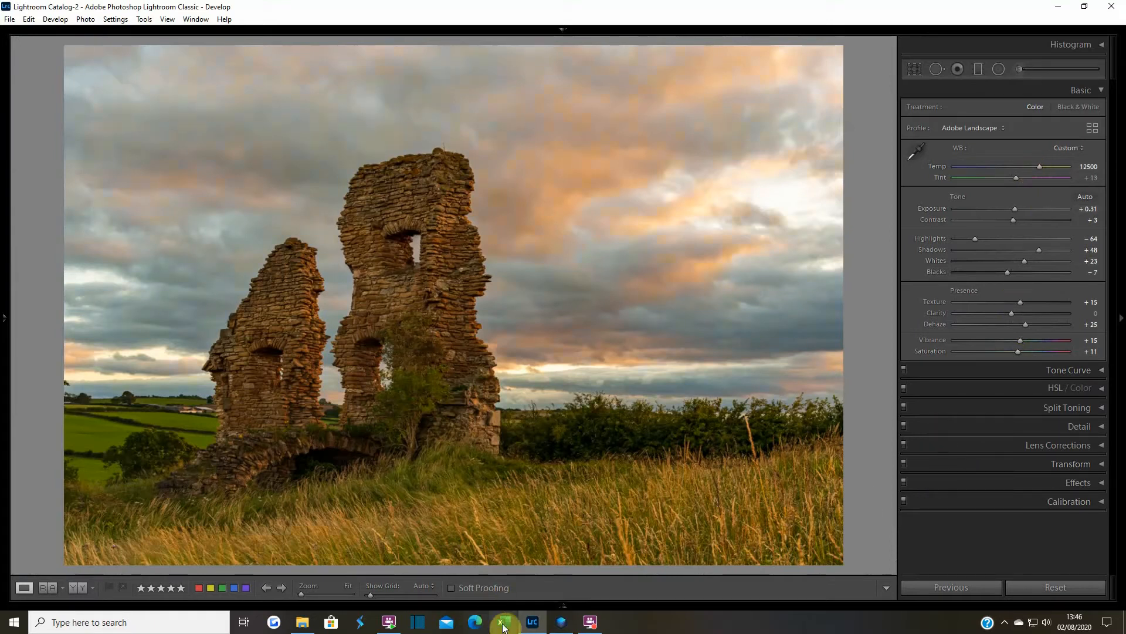
# Switch to Luminar to compare its version with the warmed, more saturated Lightroom Classic edit
pyautogui.click(568, 626)
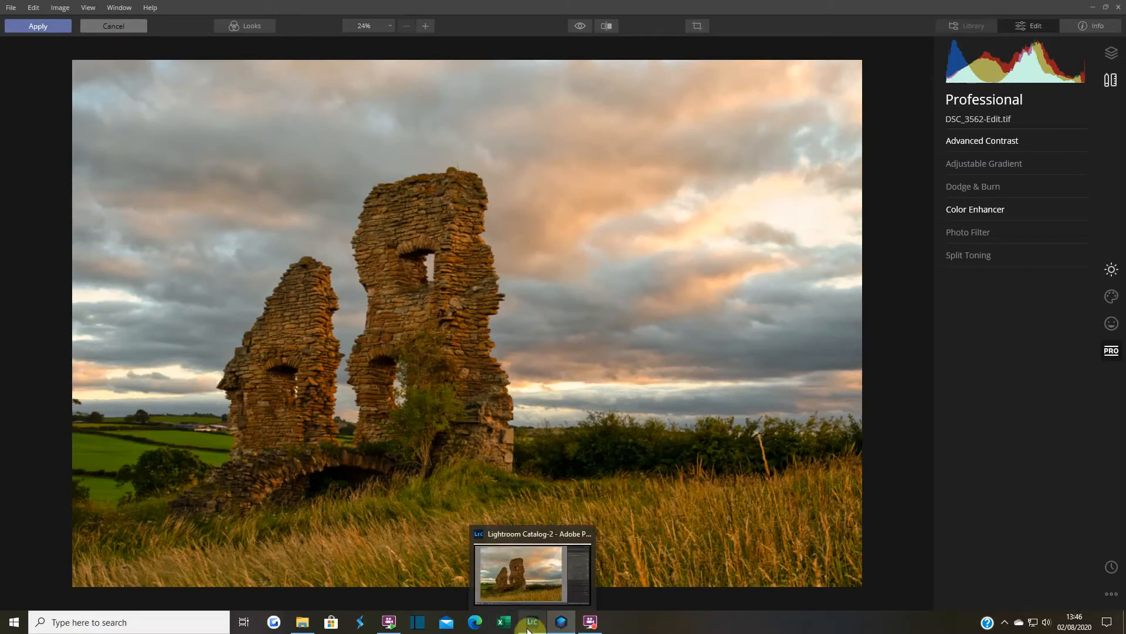
pyautogui.click(561, 629)
pyautogui.click(560, 627)
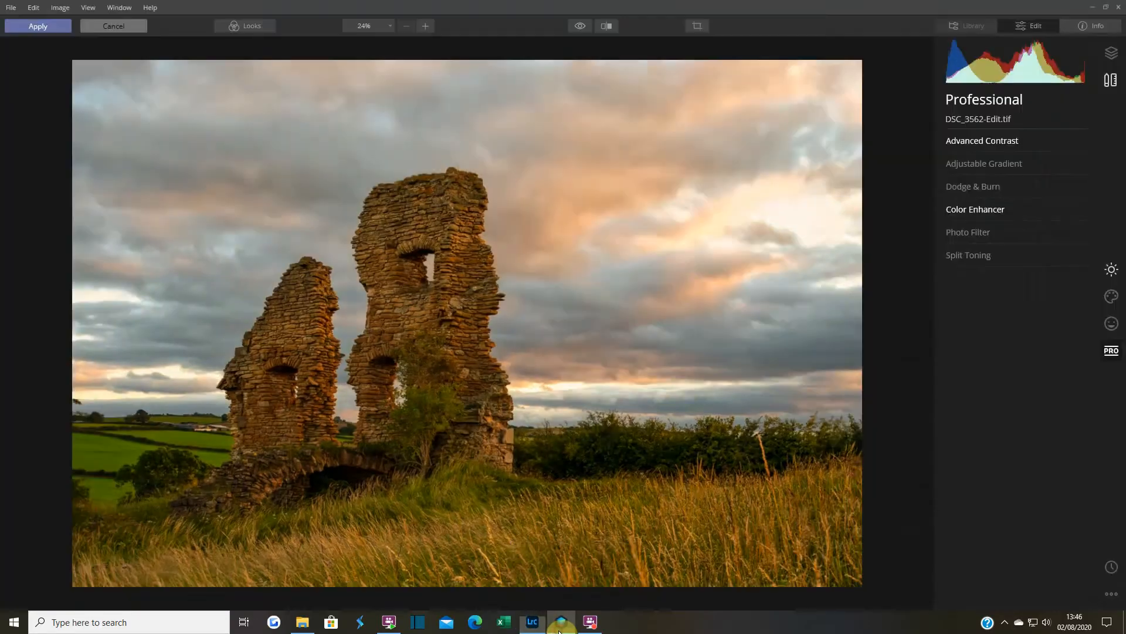